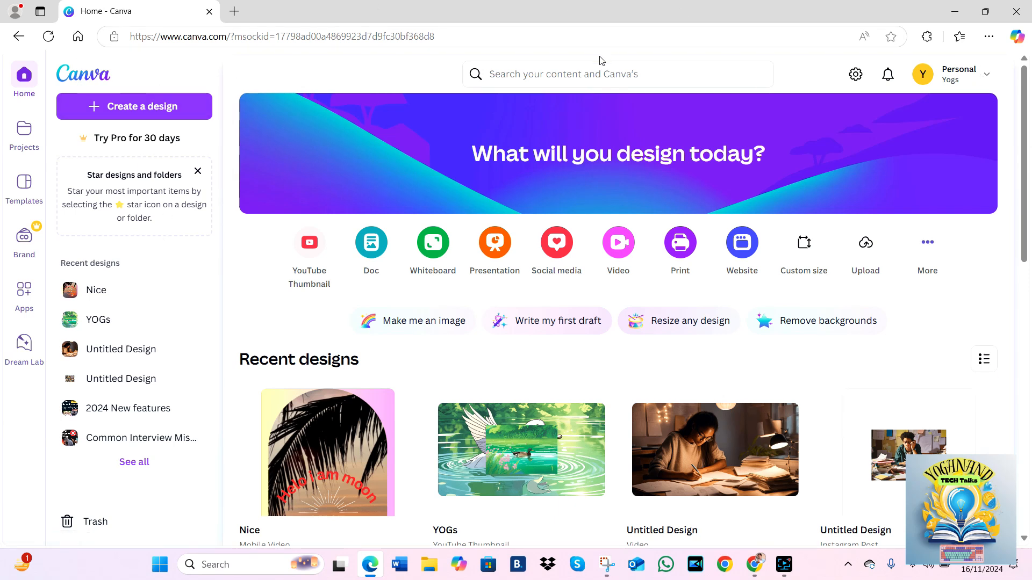
- Create a new YouTube Thumbnail design of 1280 × 720 px, finding the format by searching for "youtube thumb"
{"action": "left_click", "coordinate": [132, 107]}
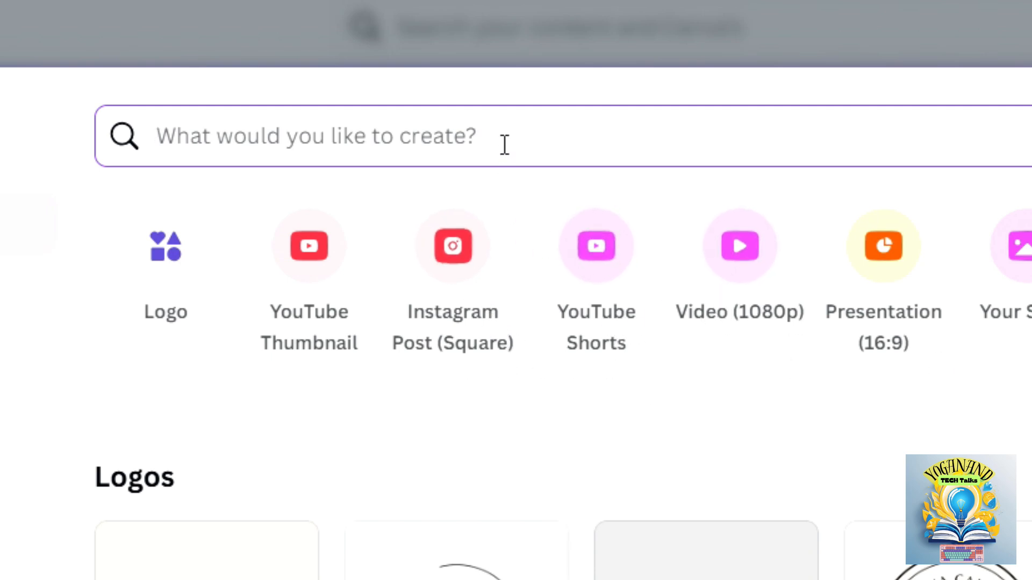
{"action": "type", "text": "yout"}
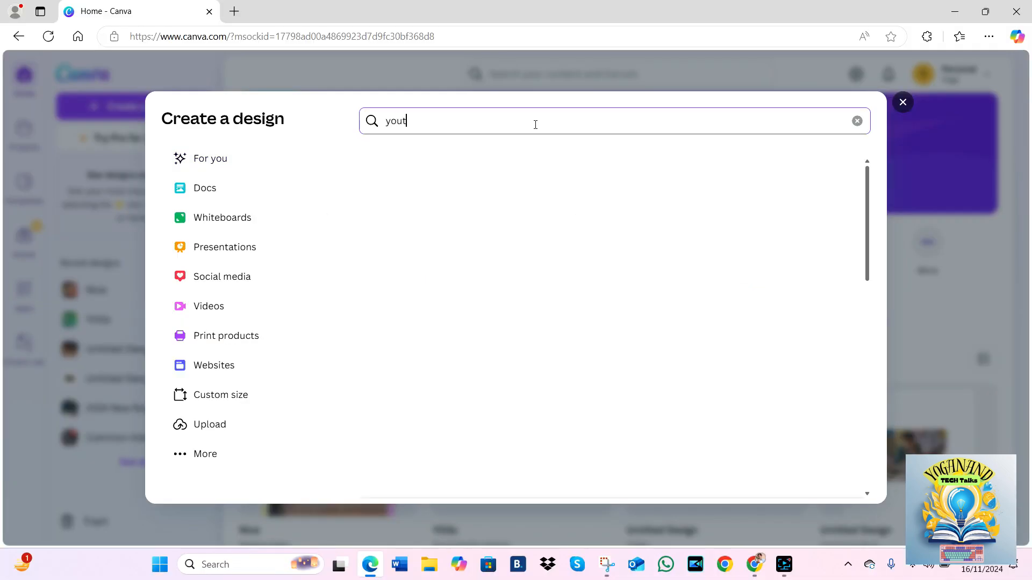
{"action": "type", "text": "u"}
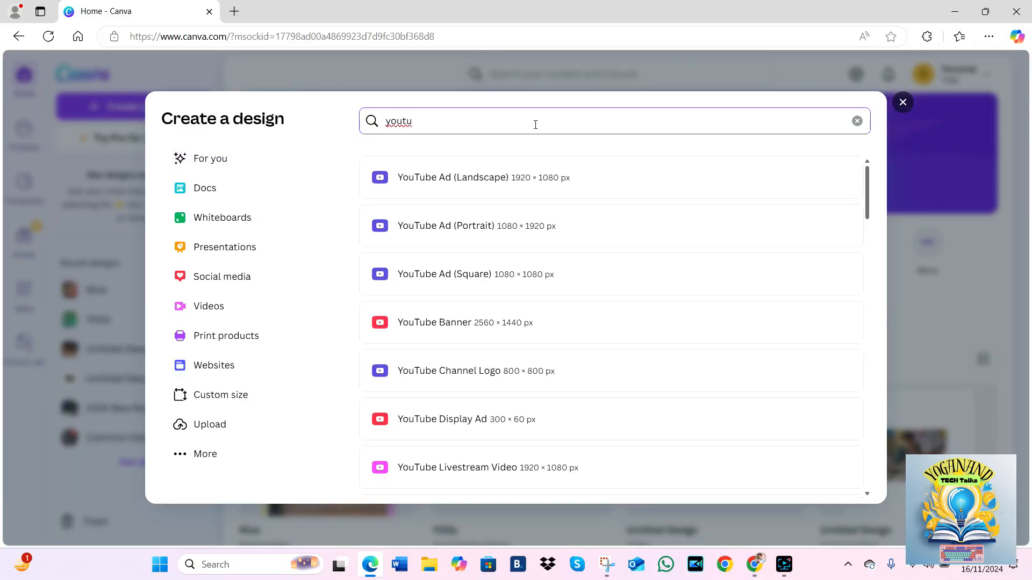
{"action": "type", "text": "be"}
{"action": "scroll", "coordinate": [527, 148], "scroll_direction": "up", "scroll_amount": 4}
{"action": "scroll", "coordinate": [527, 147], "scroll_direction": "down", "scroll_amount": 2}
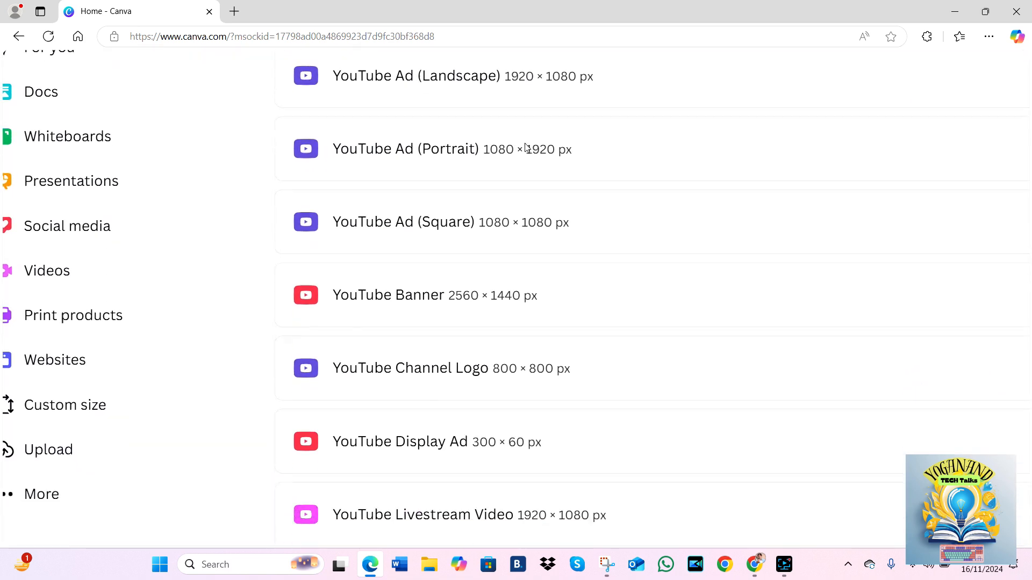
{"action": "scroll", "coordinate": [527, 148], "scroll_direction": "down", "scroll_amount": 2}
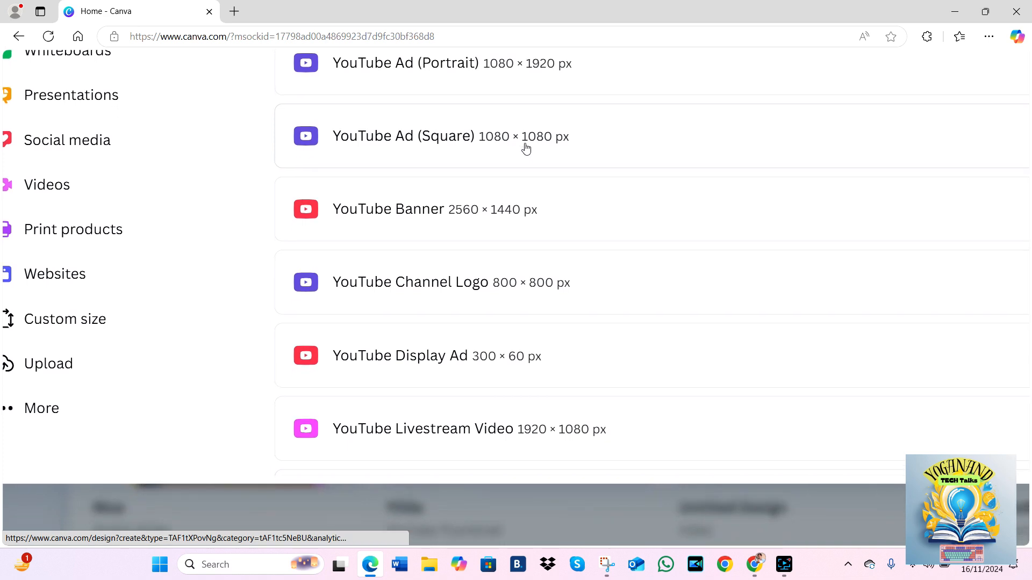
{"action": "scroll", "coordinate": [527, 149], "scroll_direction": "down", "scroll_amount": 4}
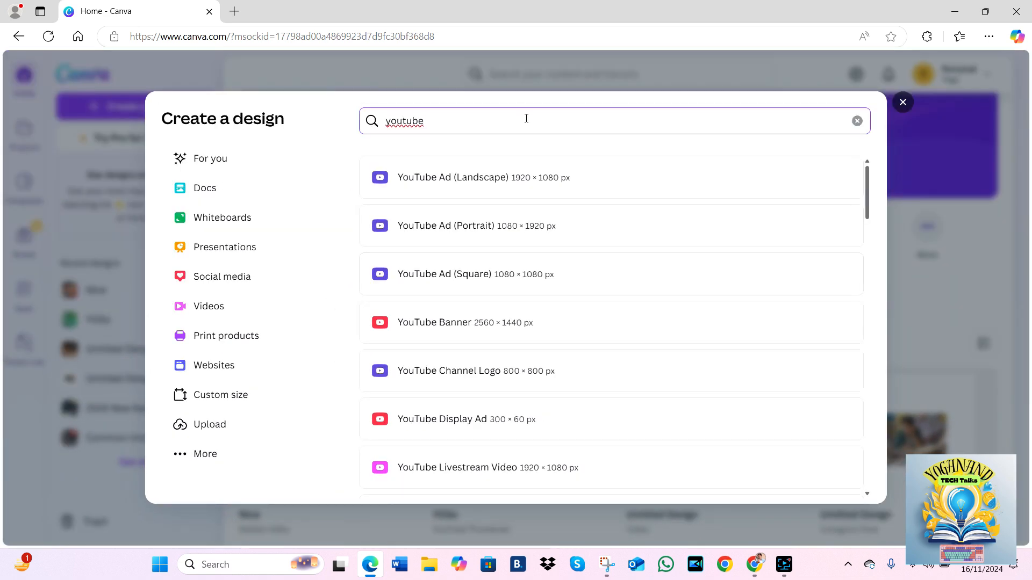
{"action": "left_click", "coordinate": [527, 119]}
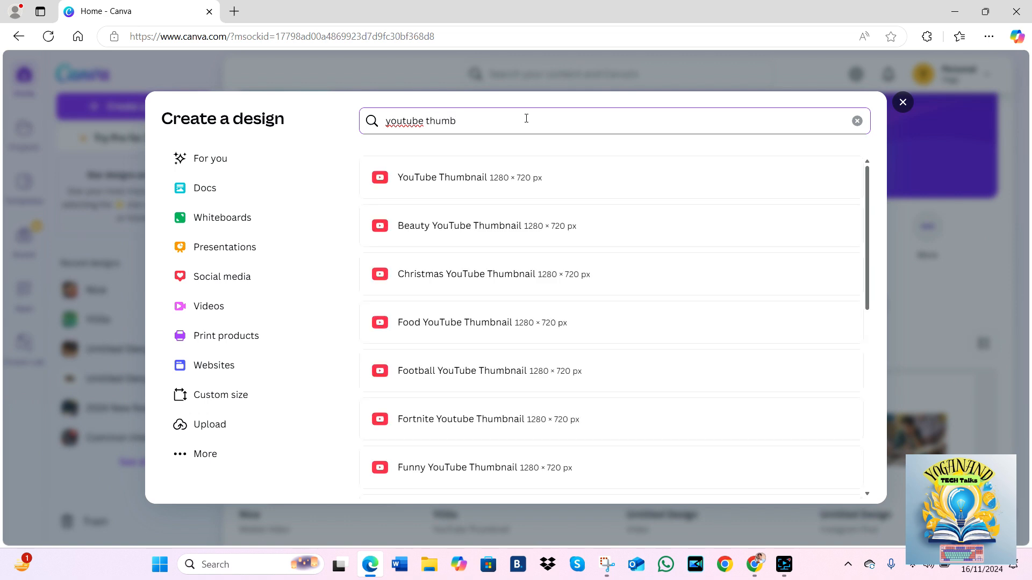
{"action": "left_click", "coordinate": [471, 192]}
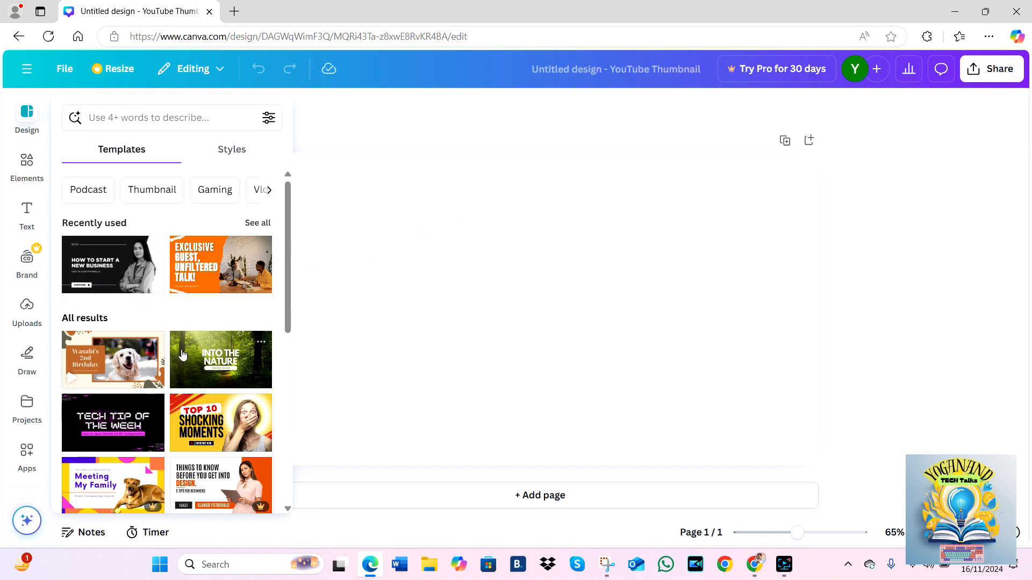
- Browse the thumbnail templates and apply the free green forest "Into the Nature" travel vlog template to the page
{"action": "scroll", "coordinate": [187, 351], "scroll_direction": "up", "scroll_amount": 5}
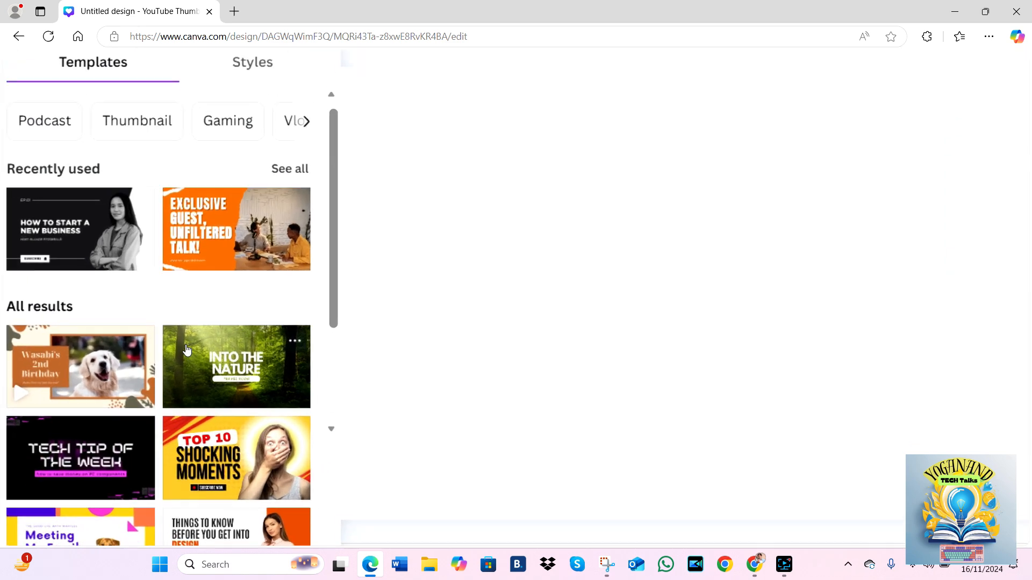
{"action": "scroll", "coordinate": [187, 350], "scroll_direction": "down", "scroll_amount": 1}
{"action": "scroll", "coordinate": [187, 350], "scroll_direction": "down", "scroll_amount": 3}
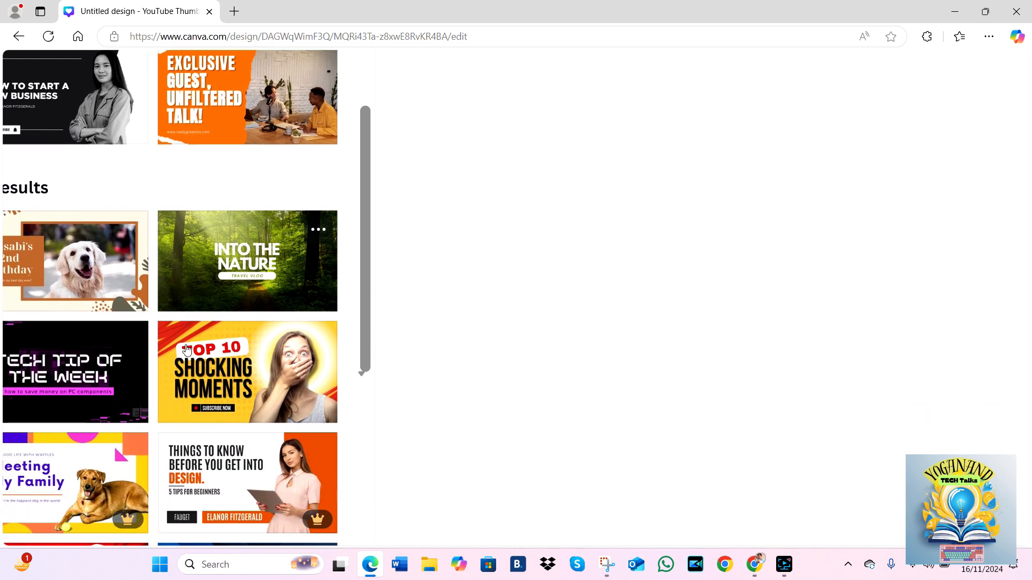
{"action": "scroll", "coordinate": [187, 351], "scroll_direction": "down", "scroll_amount": 1}
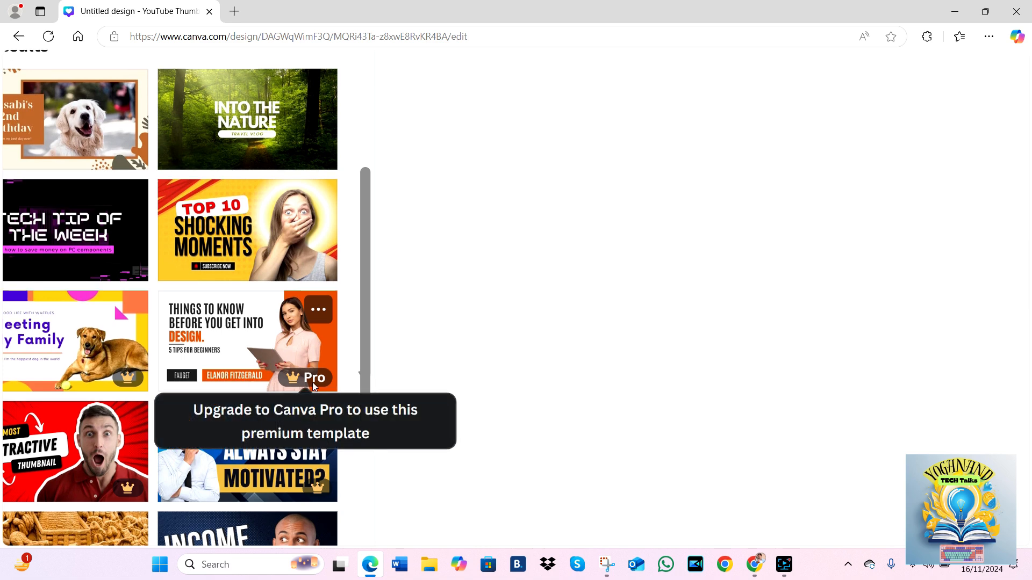
{"action": "scroll", "coordinate": [313, 382], "scroll_direction": "up", "scroll_amount": 4}
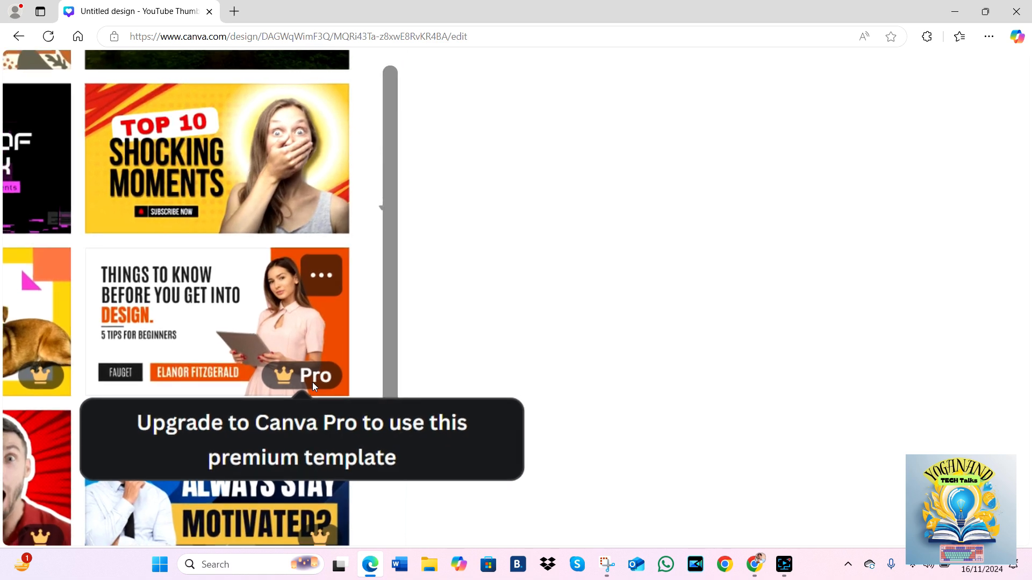
{"action": "scroll", "coordinate": [313, 385], "scroll_direction": "down", "scroll_amount": 4}
{"action": "scroll", "coordinate": [313, 385], "scroll_direction": "down", "scroll_amount": 3}
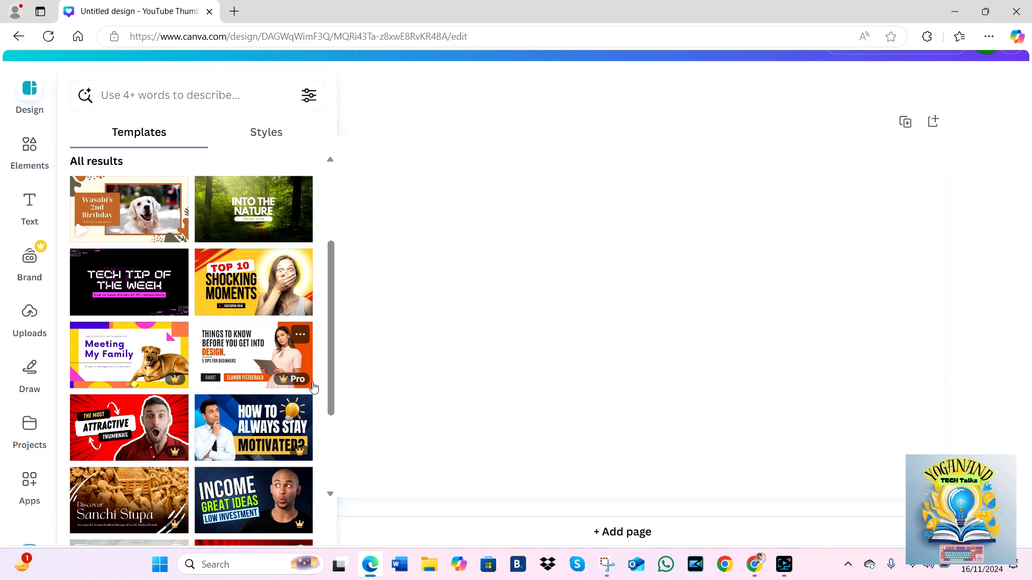
{"action": "left_click", "coordinate": [217, 209]}
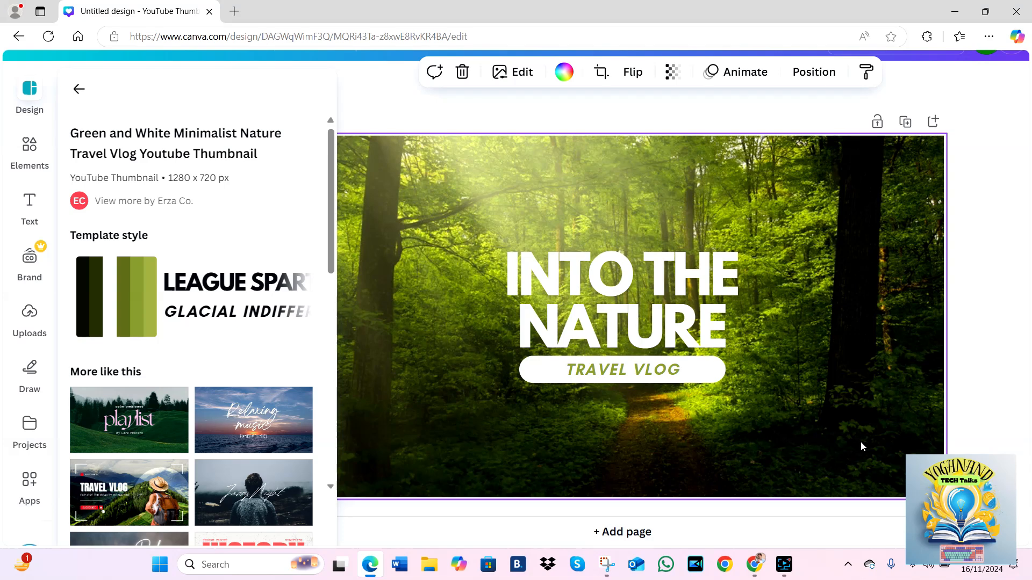
- Replace the "INTO THE NATURE" title with "WATER FALLS" on the first line and "IN FOREST" on the second
{"action": "left_click", "coordinate": [660, 295]}
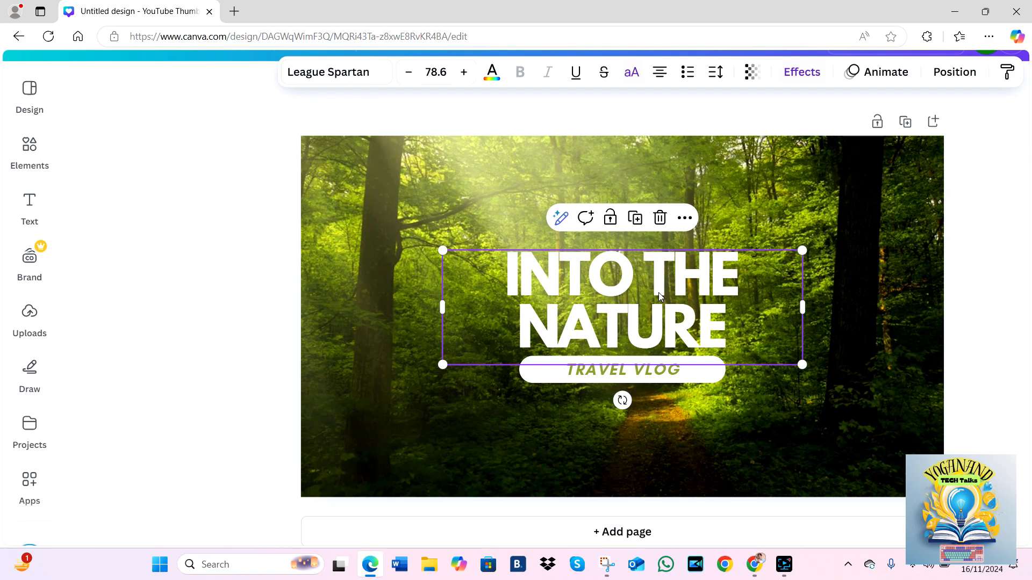
{"action": "double_click", "coordinate": [660, 295]}
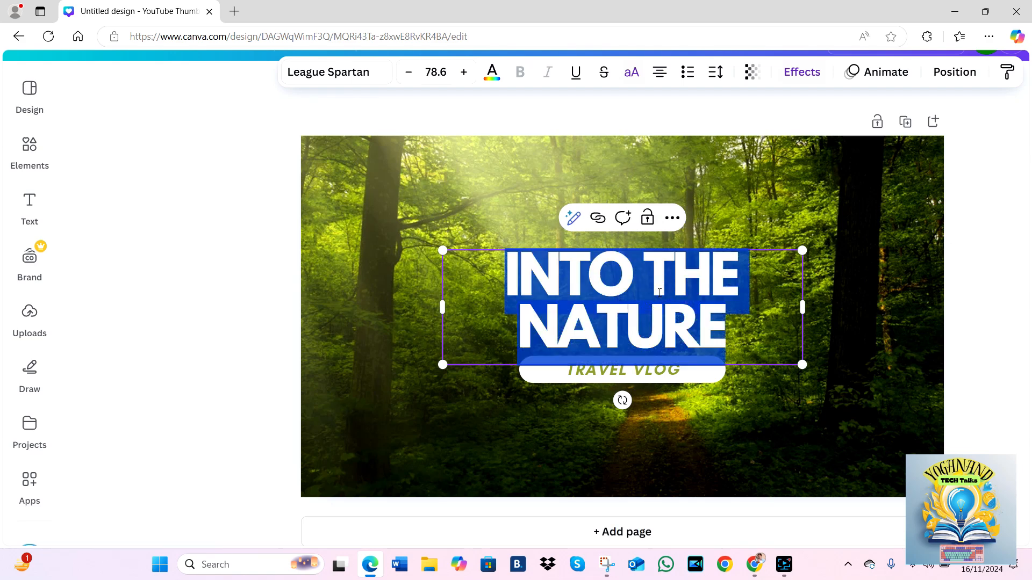
{"action": "type", "text": "WATER"}
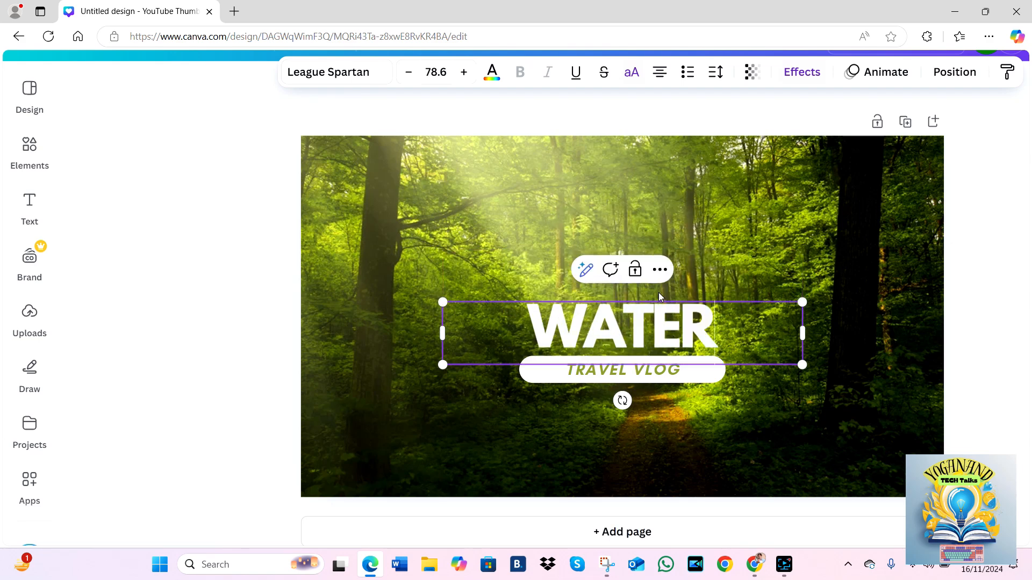
{"action": "type", "text": " FALLS"}
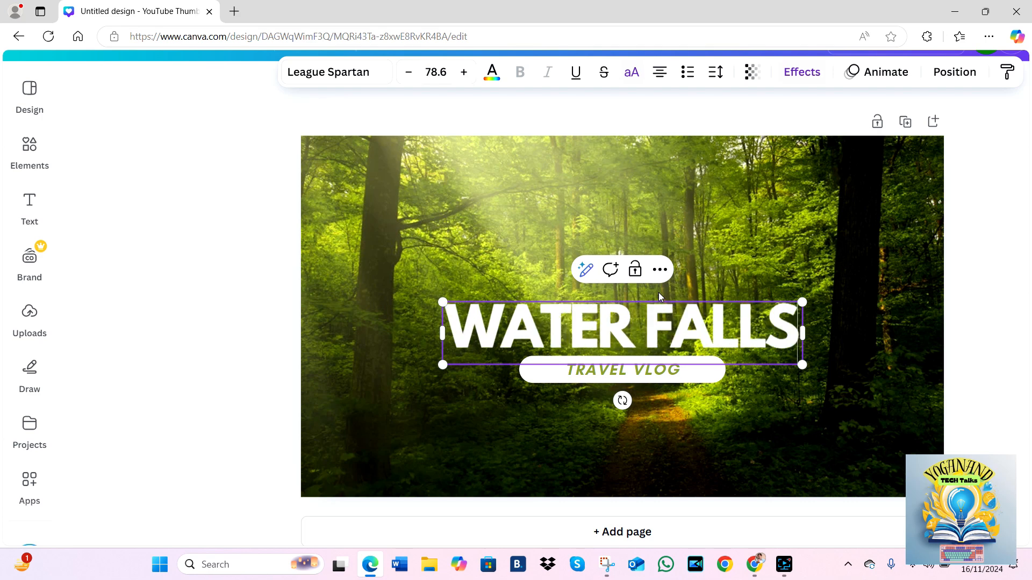
{"action": "key", "text": "Return"}
{"action": "type", "text": "IN "}
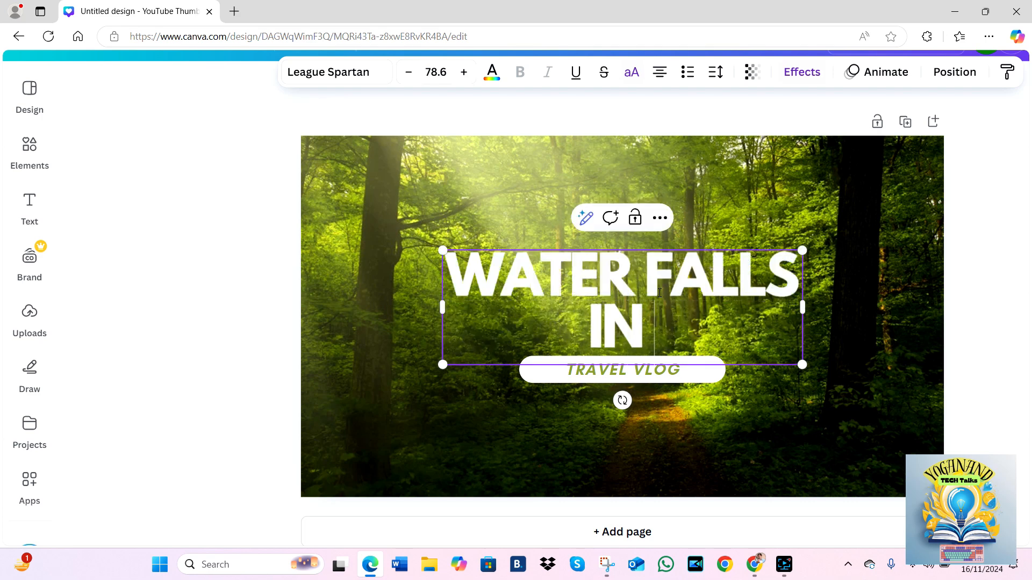
{"action": "type", "text": "FOREST"}
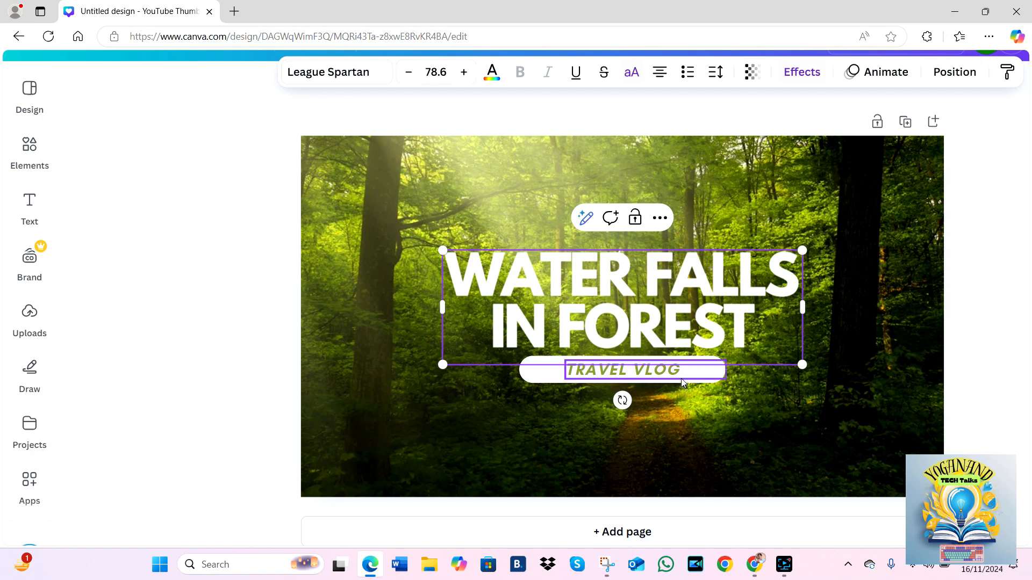
- Move the white rounded label and its text slightly down from the title, and replace "TRAVEL VLOG" with "SUBSCRIBE"
{"action": "left_click", "coordinate": [543, 380]}
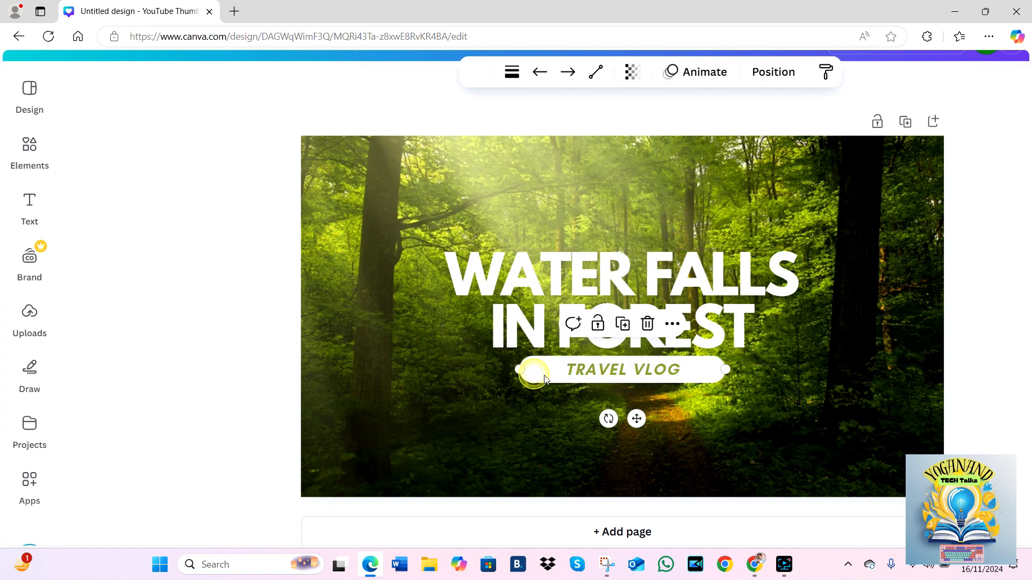
{"action": "left_click_drag", "start_coordinate": [551, 376], "coordinate": [575, 396]}
{"action": "left_click", "coordinate": [575, 384]}
{"action": "double_click", "coordinate": [574, 395]}
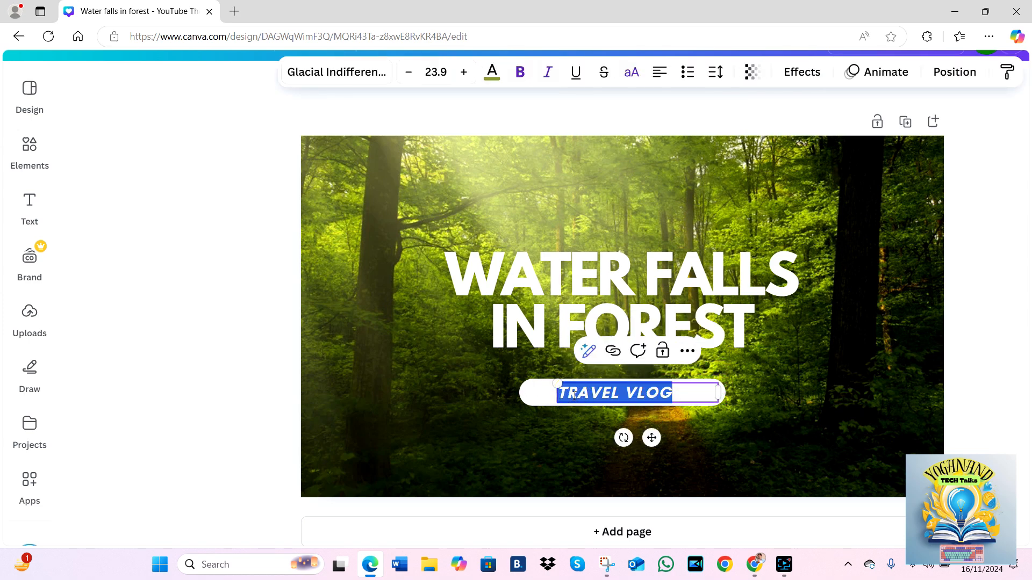
{"action": "type", "text": "SUBSCRIBE"}
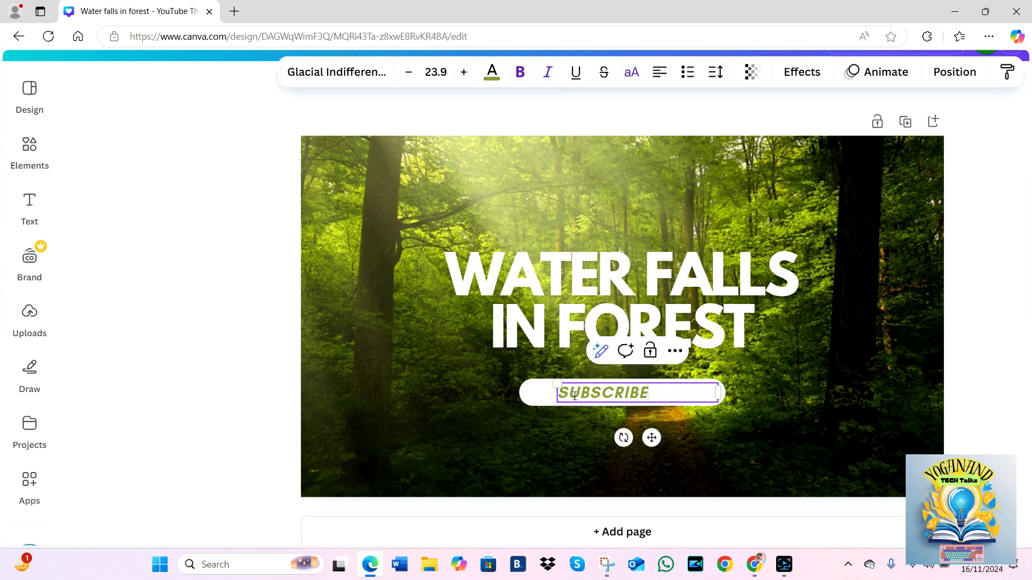
{"action": "left_click", "coordinate": [768, 390]}
- Try the Lemon Tuesday font on the title, set it to League Gothic instead, and close the font list
{"action": "left_click", "coordinate": [582, 317]}
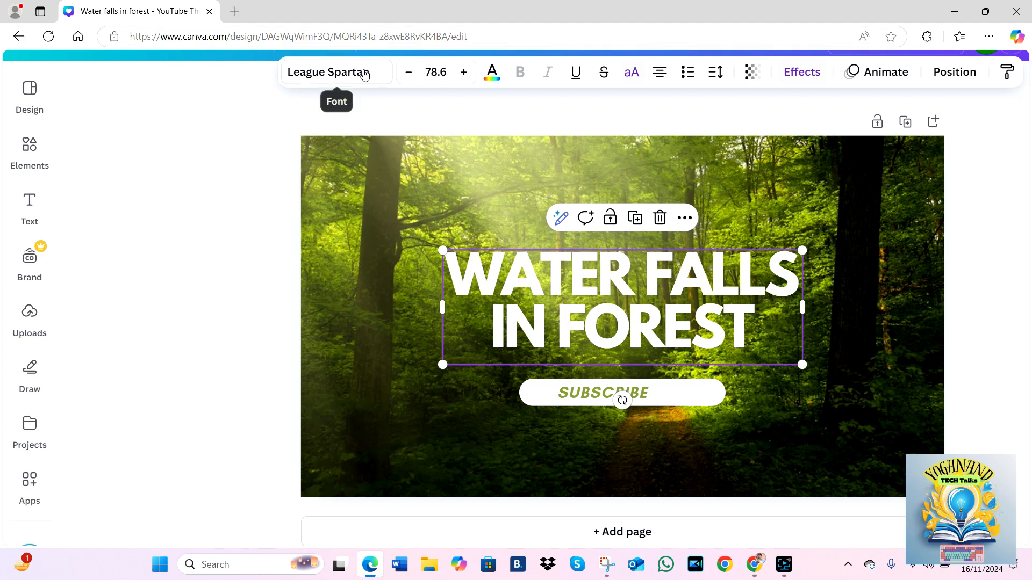
{"action": "left_click", "coordinate": [361, 73]}
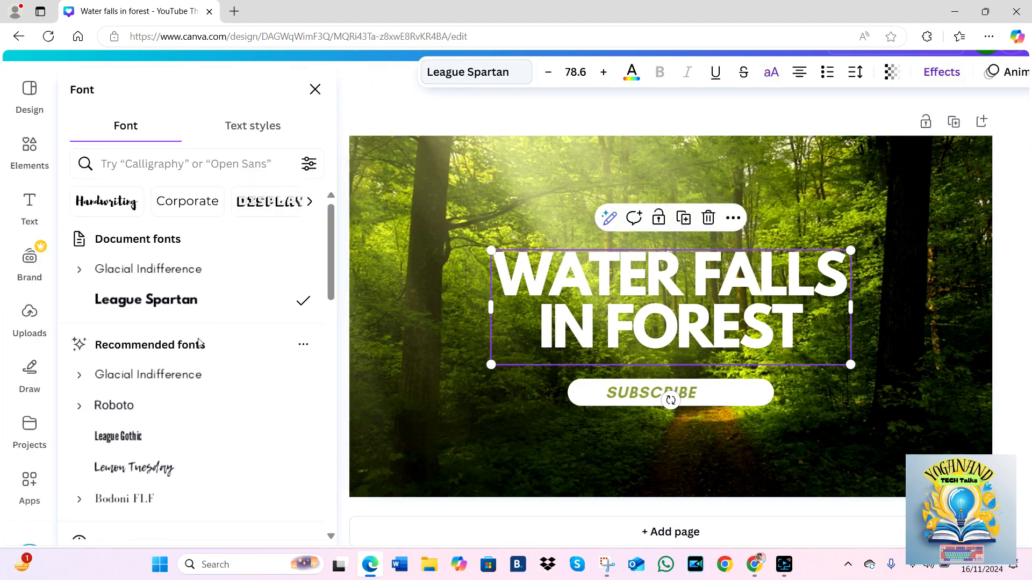
{"action": "scroll", "coordinate": [199, 343], "scroll_direction": "down", "scroll_amount": 2}
{"action": "scroll", "coordinate": [199, 343], "scroll_direction": "down", "scroll_amount": 1}
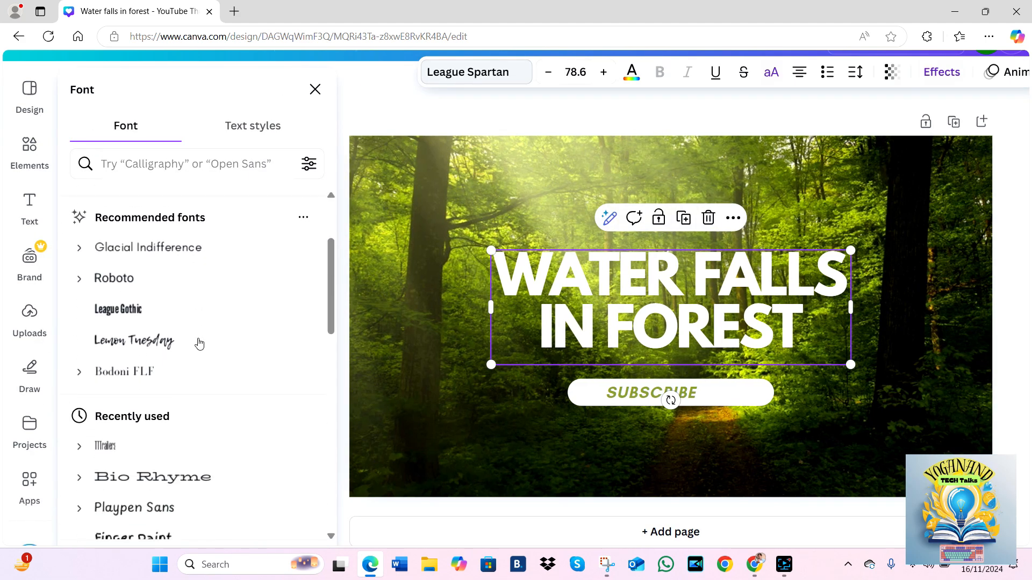
{"action": "left_click", "coordinate": [169, 340]}
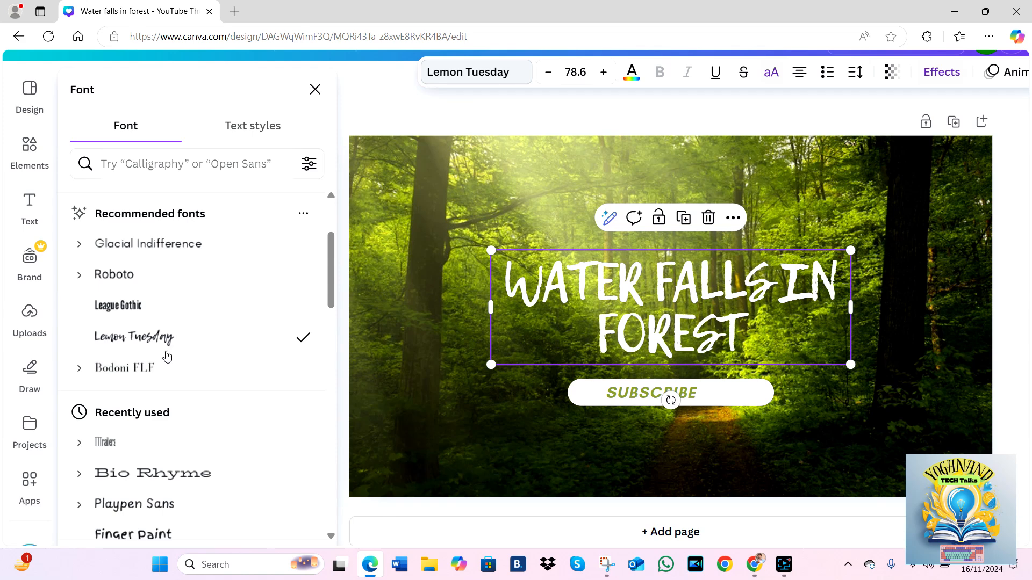
{"action": "left_click", "coordinate": [205, 305]}
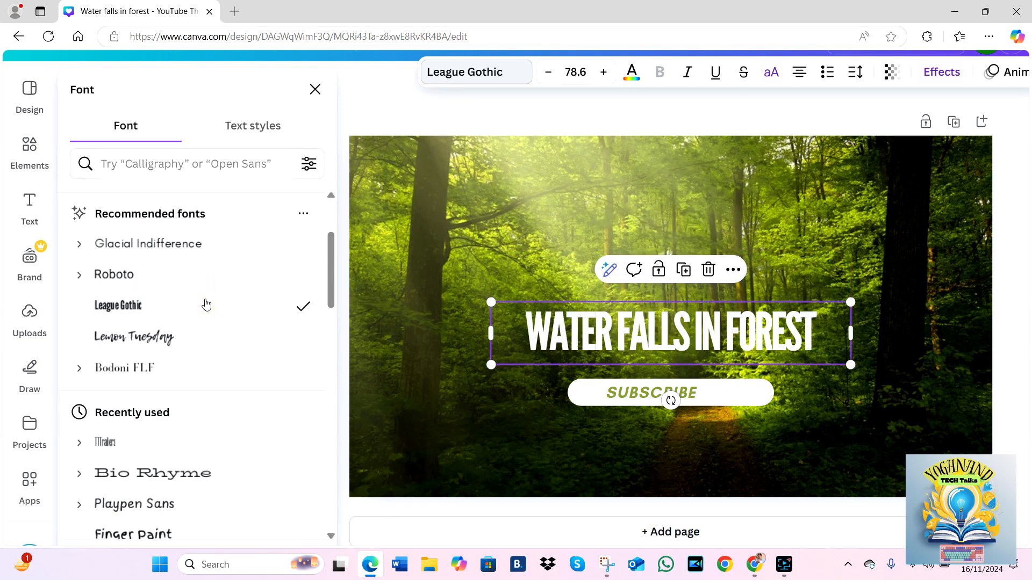
{"action": "scroll", "coordinate": [206, 304], "scroll_direction": "down", "scroll_amount": 2}
{"action": "scroll", "coordinate": [206, 303], "scroll_direction": "down", "scroll_amount": 4}
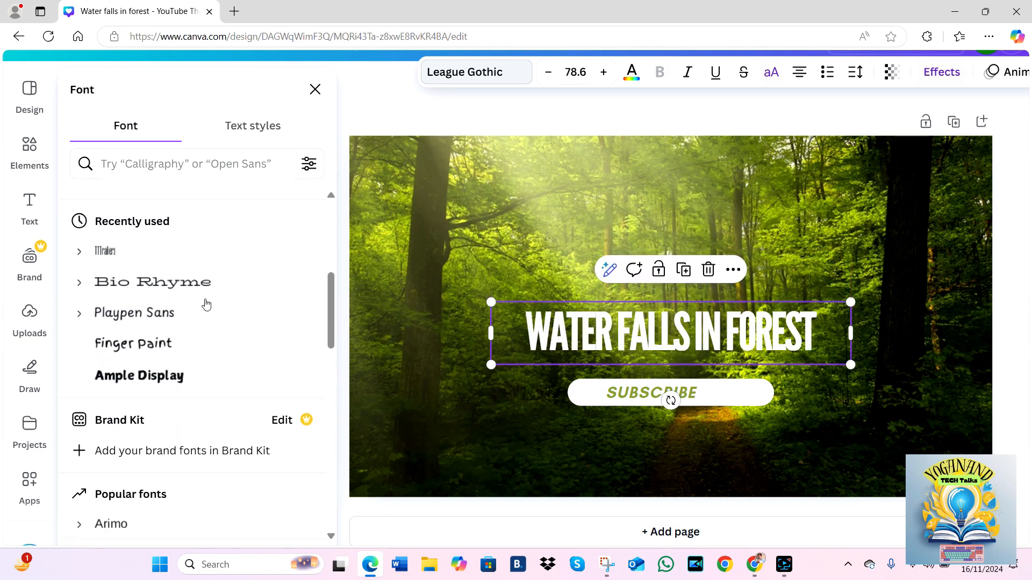
{"action": "scroll", "coordinate": [206, 303], "scroll_direction": "down", "scroll_amount": 6}
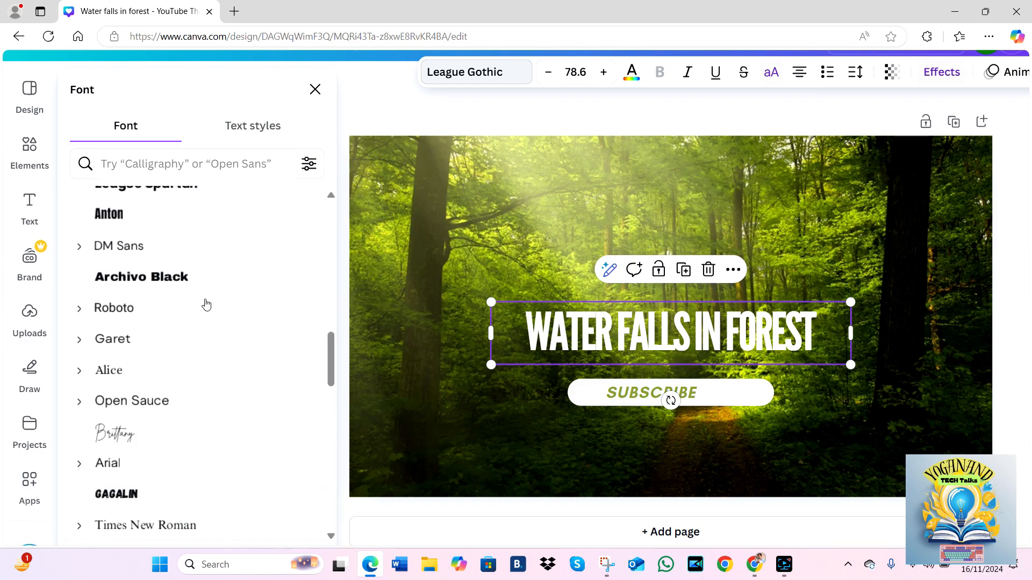
{"action": "scroll", "coordinate": [206, 305], "scroll_direction": "up", "scroll_amount": 10}
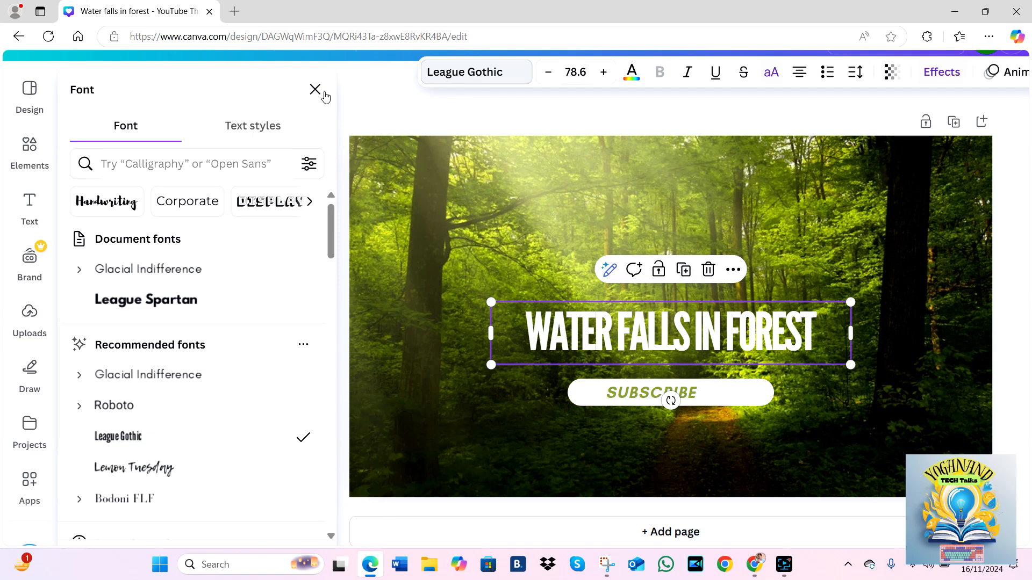
{"action": "left_click", "coordinate": [316, 89]}
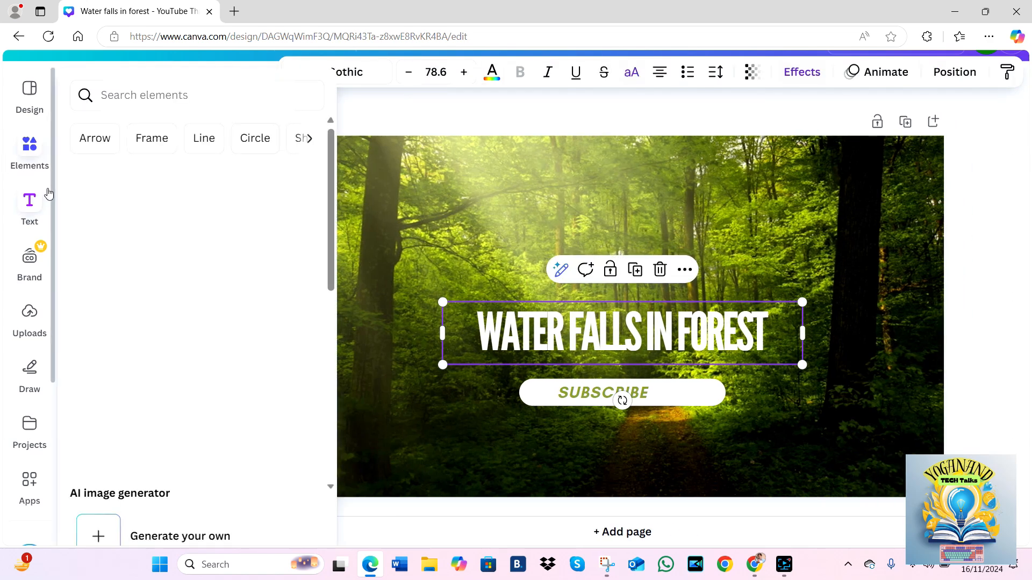
- Search the design elements for "nature"
{"action": "mouse_move", "coordinate": [50, 203]}
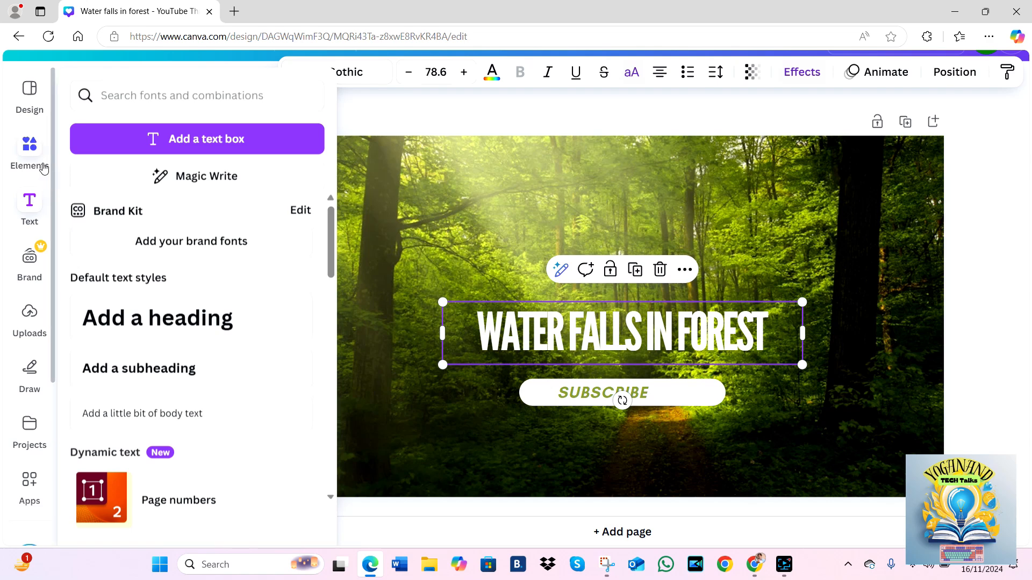
{"action": "left_click", "coordinate": [34, 157]}
{"action": "left_click", "coordinate": [208, 96]}
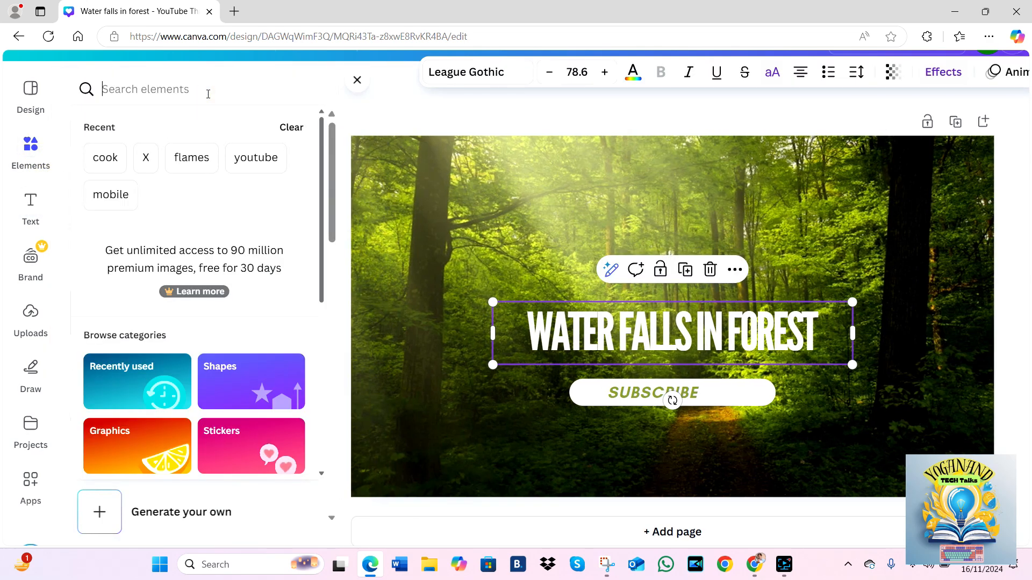
{"action": "type", "text": "nature"}
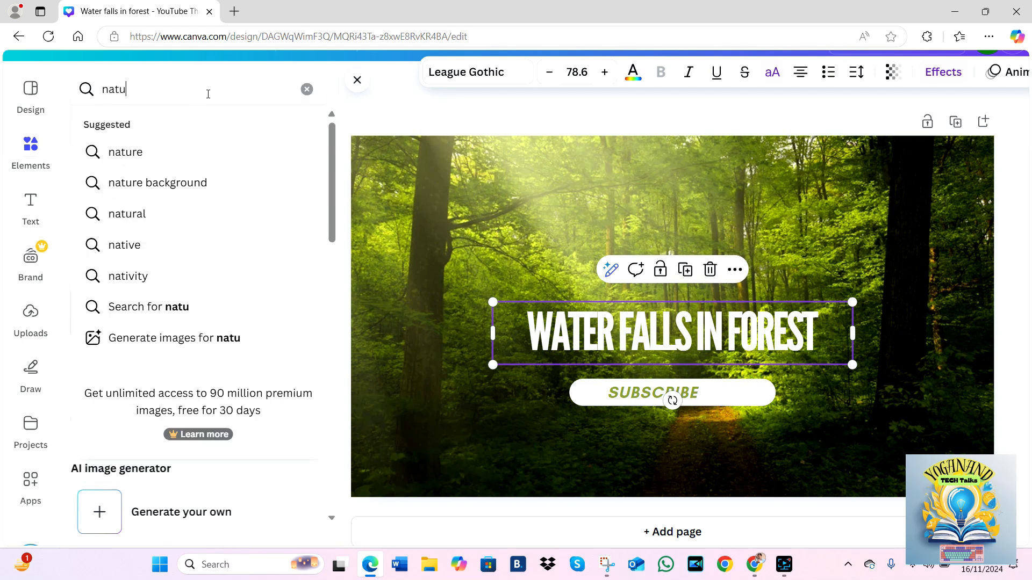
{"action": "left_click", "coordinate": [191, 152]}
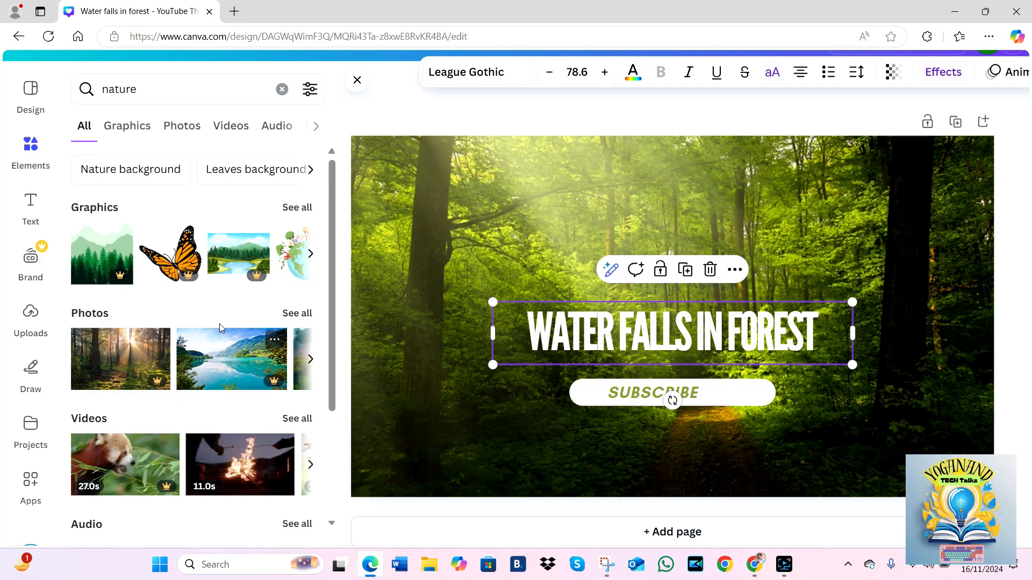
- Try the orange butterfly graphic in the upper-left area of the forest thumbnail, and delete it
{"action": "left_click", "coordinate": [188, 282]}
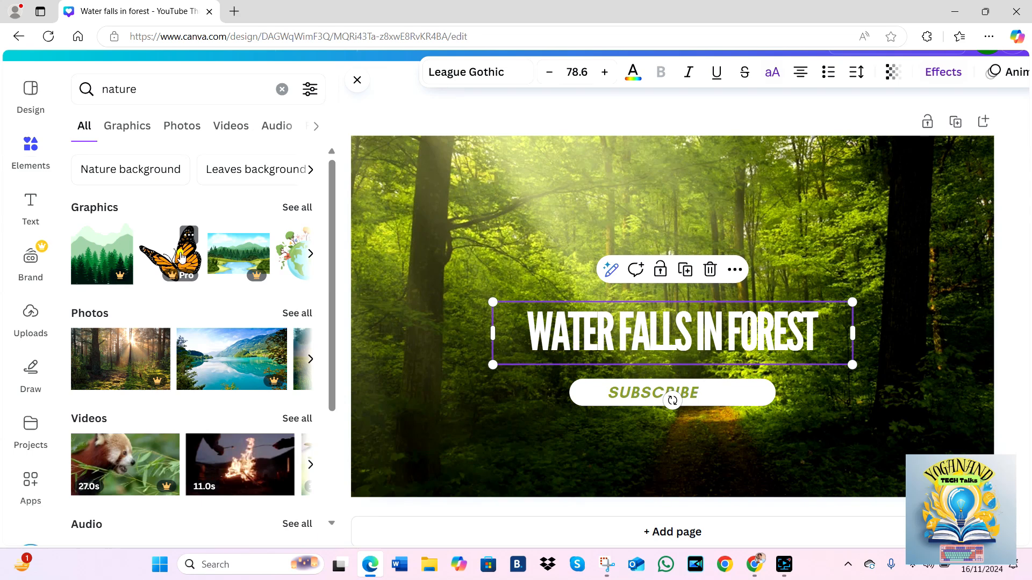
{"action": "left_click_drag", "start_coordinate": [189, 282], "coordinate": [430, 194]}
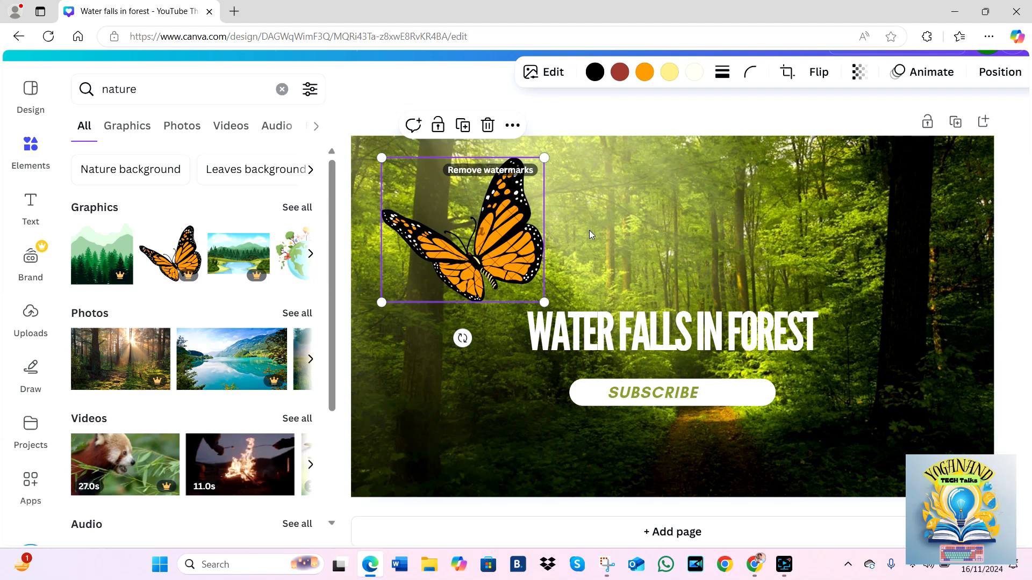
{"action": "key", "text": "Delete"}
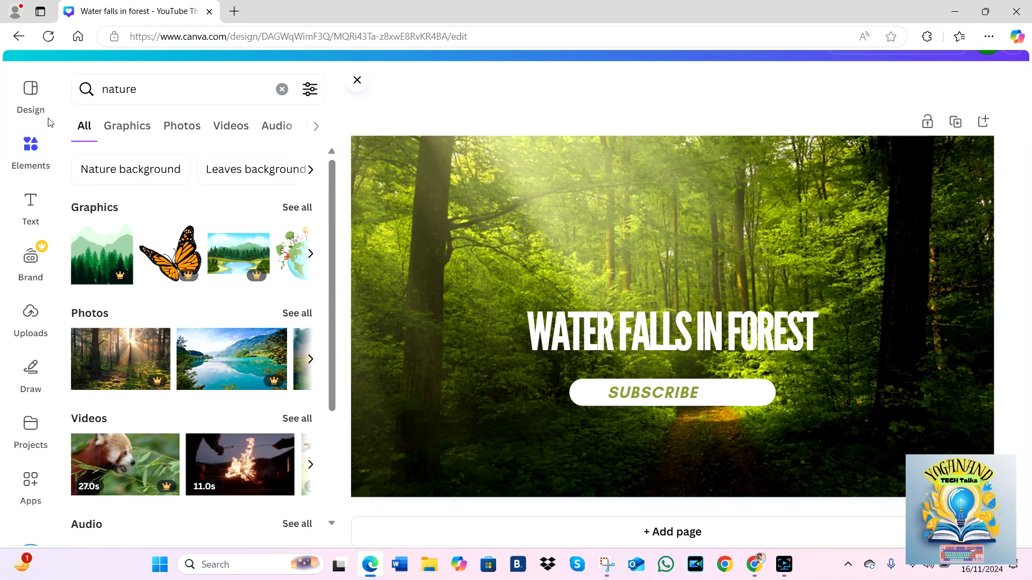
- Add the free graphic of two green leaves, place it in the thumbnail's upper-left corner and enlarge it until it reaches the title
{"action": "left_click", "coordinate": [310, 253]}
{"action": "left_click", "coordinate": [310, 254]}
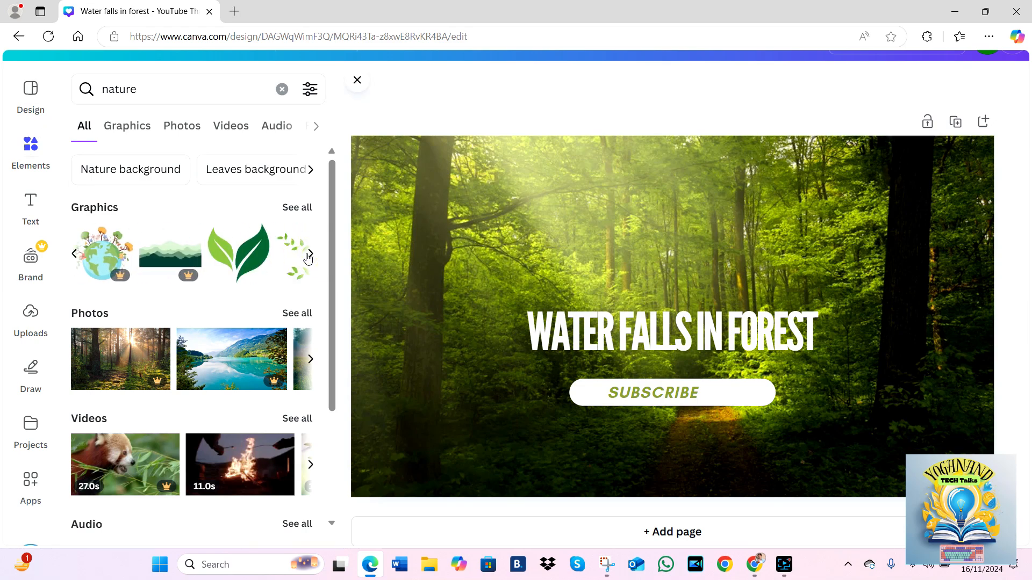
{"action": "left_click", "coordinate": [236, 255]}
{"action": "left_click_drag", "start_coordinate": [672, 277], "coordinate": [432, 180]}
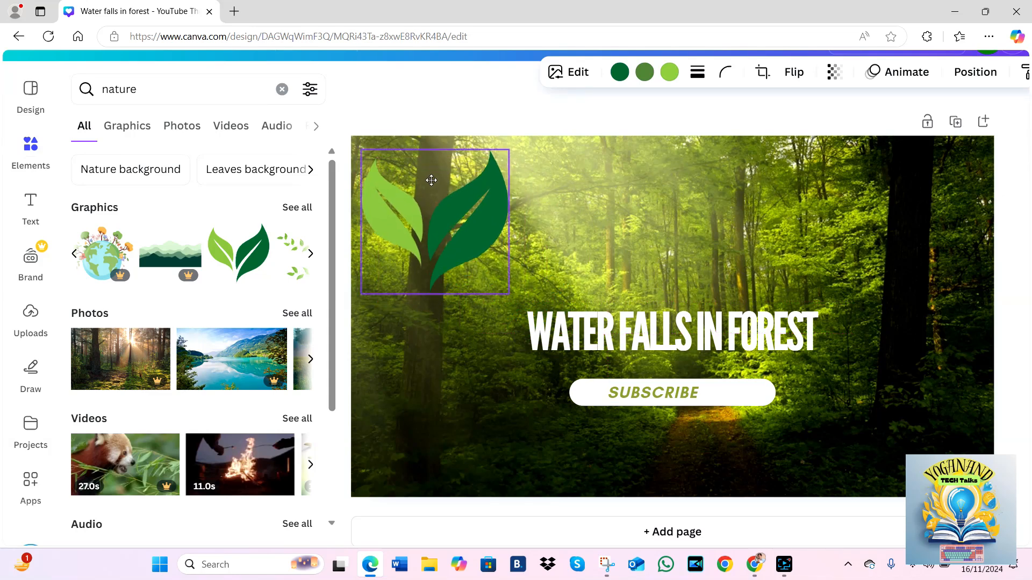
{"action": "left_click_drag", "start_coordinate": [507, 292], "coordinate": [543, 375]}
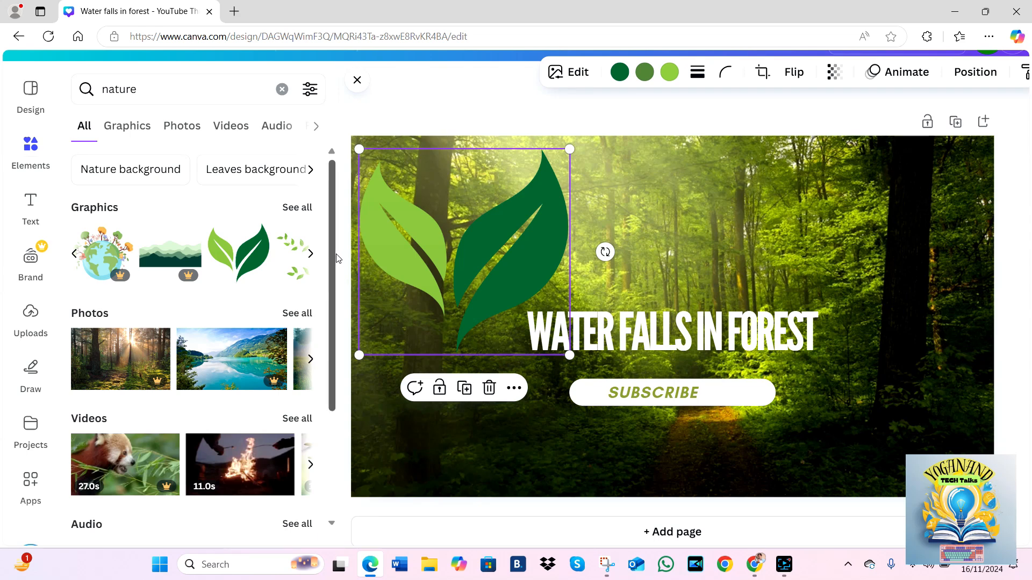
- Change the "WATER FALLS IN FOREST" title's text colour to the default solid red
{"action": "left_click", "coordinate": [699, 331]}
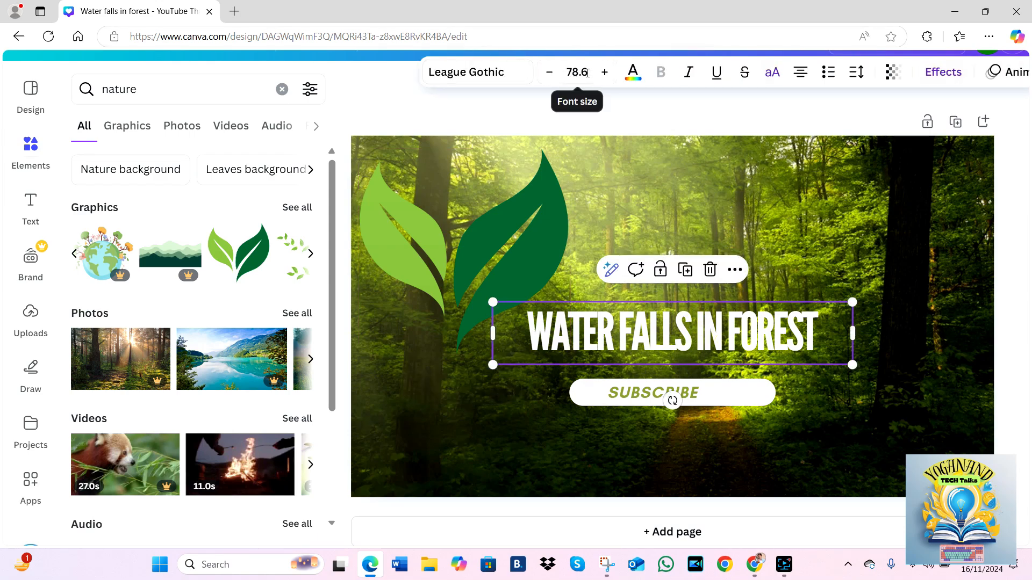
{"action": "left_click", "coordinate": [633, 75]}
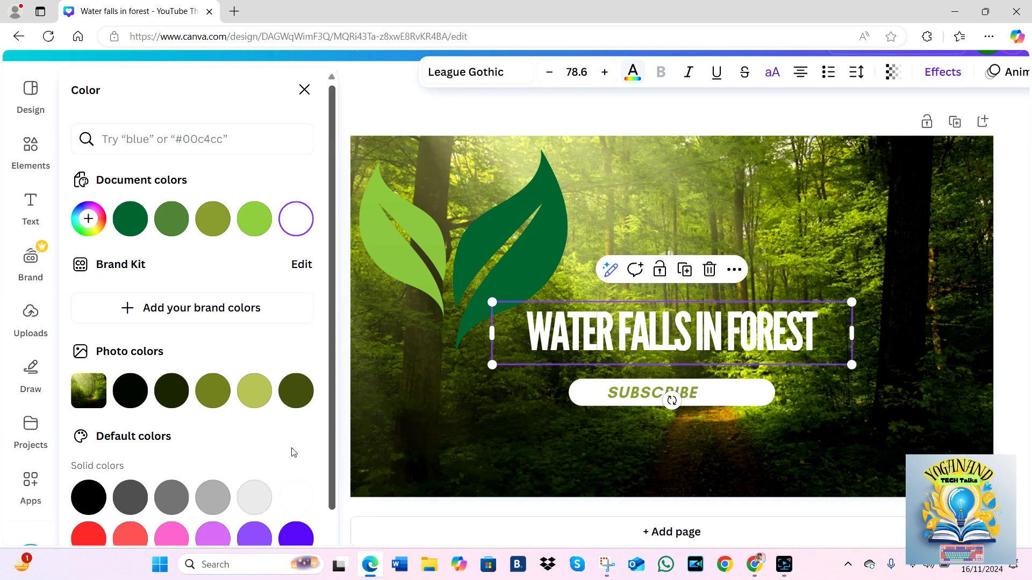
{"action": "left_click", "coordinate": [89, 536]}
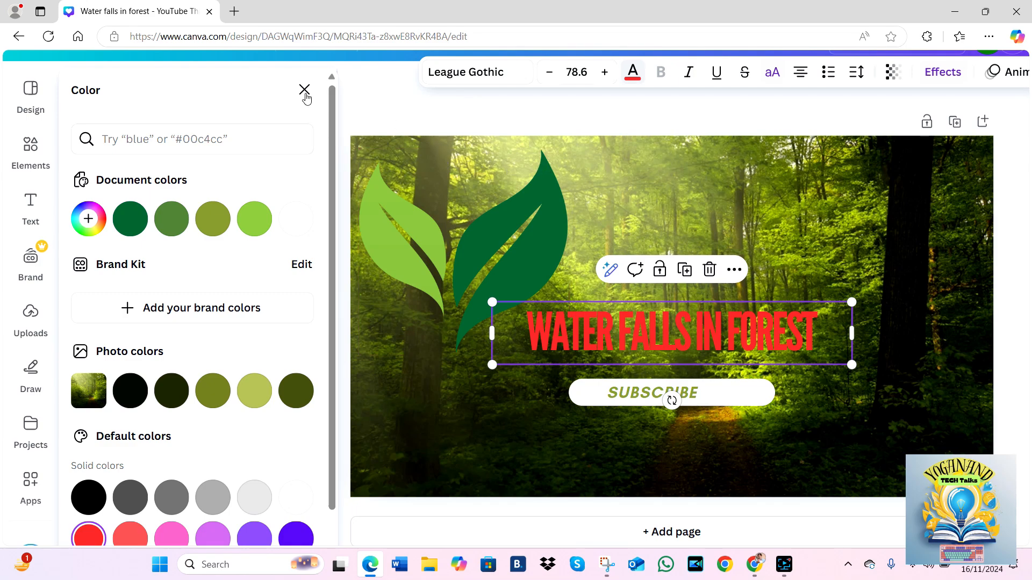
{"action": "left_click", "coordinate": [304, 90]}
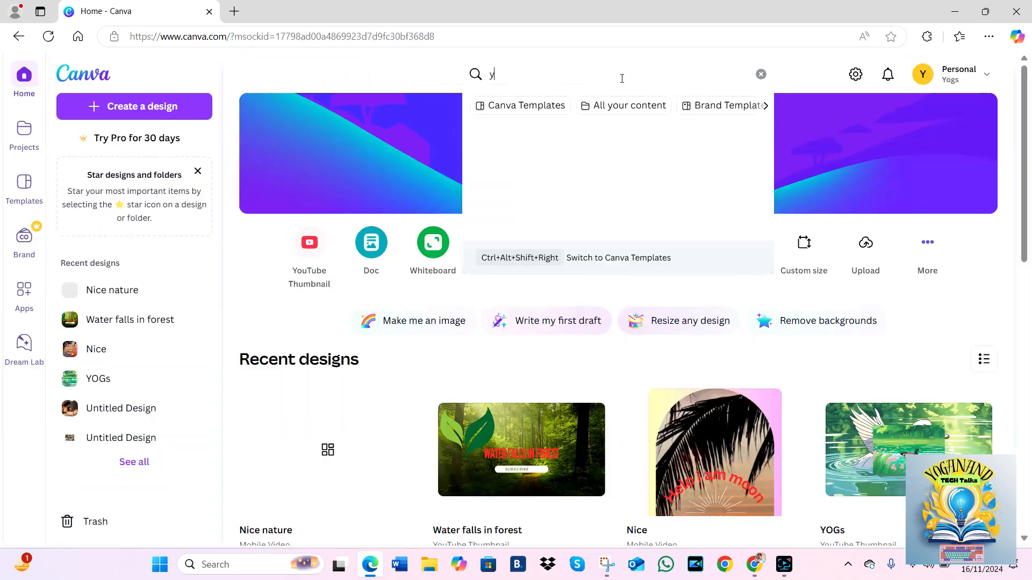
- Search the home page for "youtube sho" and open the suggested YouTube Shorts template collection
{"action": "type", "text": "outube sho"}
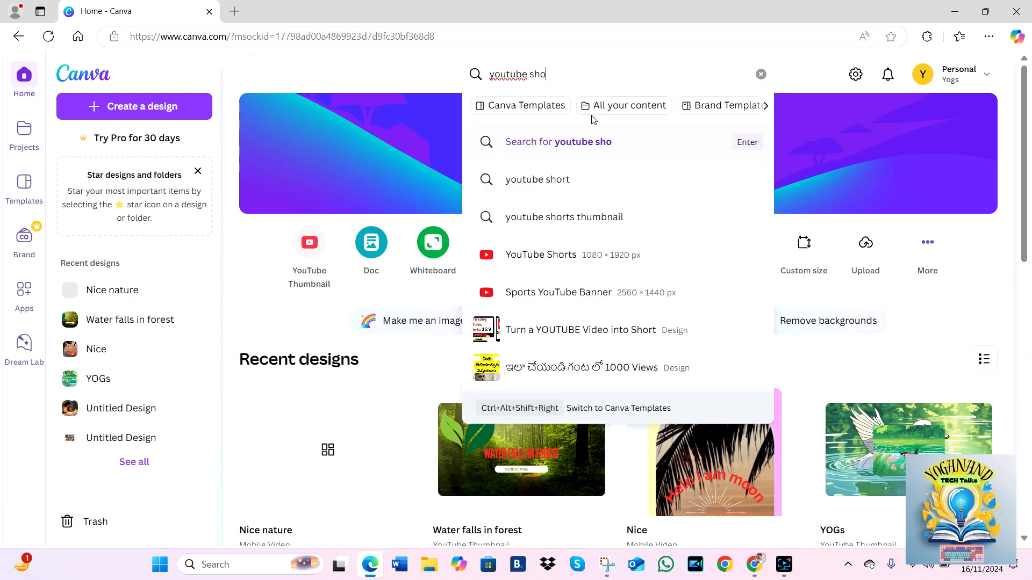
{"action": "left_click", "coordinate": [580, 258]}
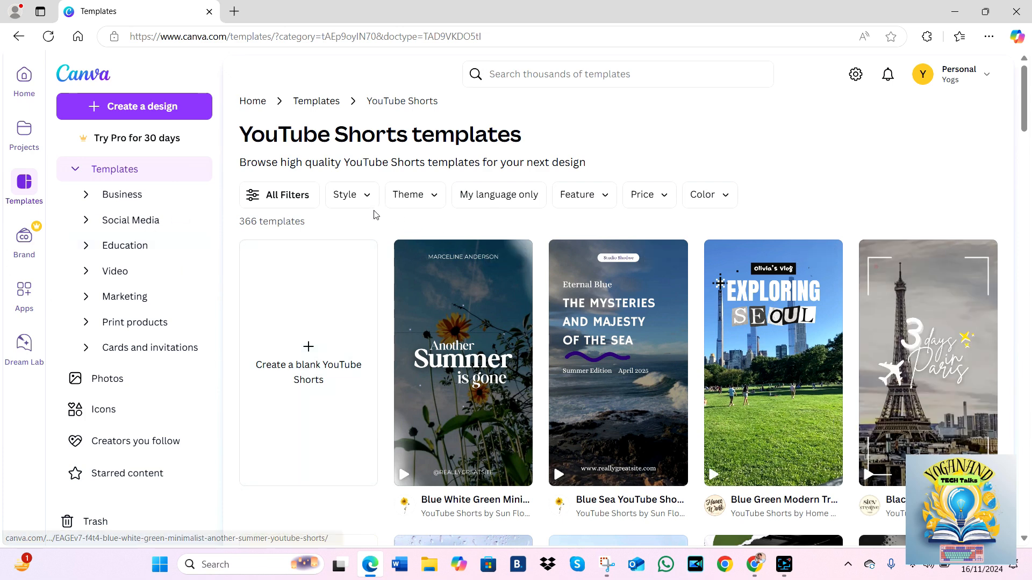
- Create a new YouTube Shorts design and apply the "Beautiful Sunset" palm tree template to its page
{"action": "left_click", "coordinate": [139, 106]}
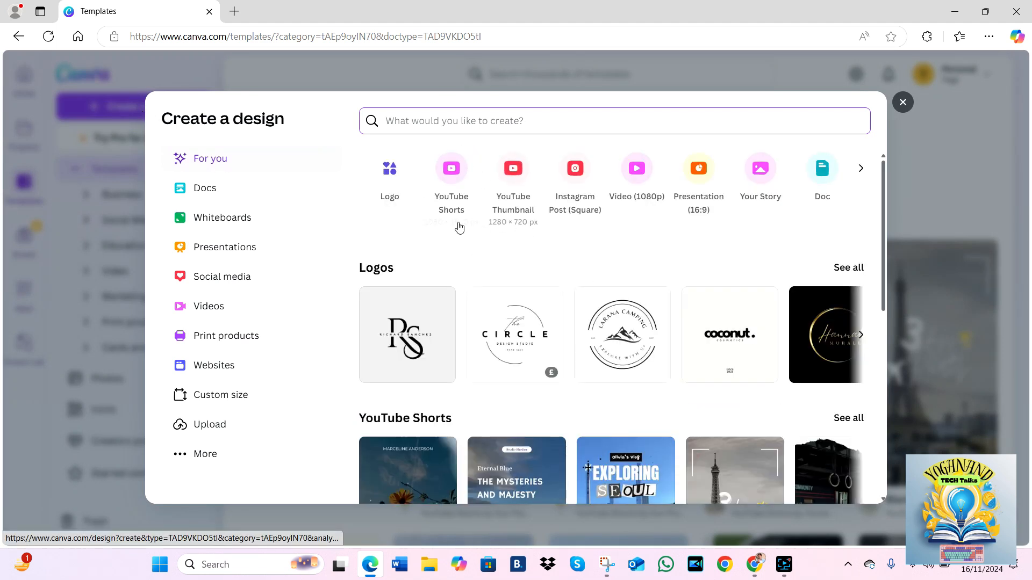
{"action": "left_click", "coordinate": [451, 184]}
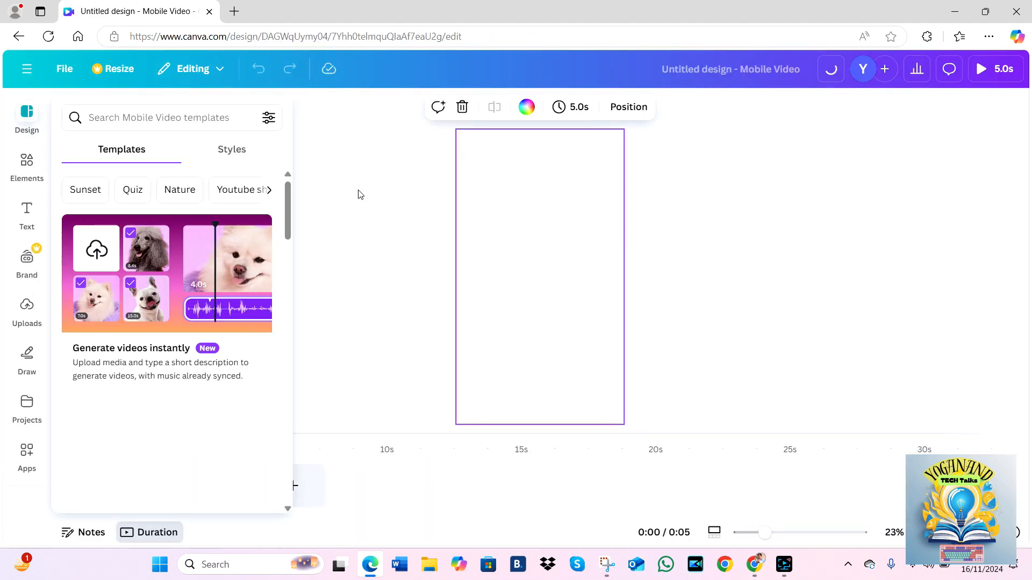
{"action": "scroll", "coordinate": [289, 199], "scroll_direction": "down", "scroll_amount": 5}
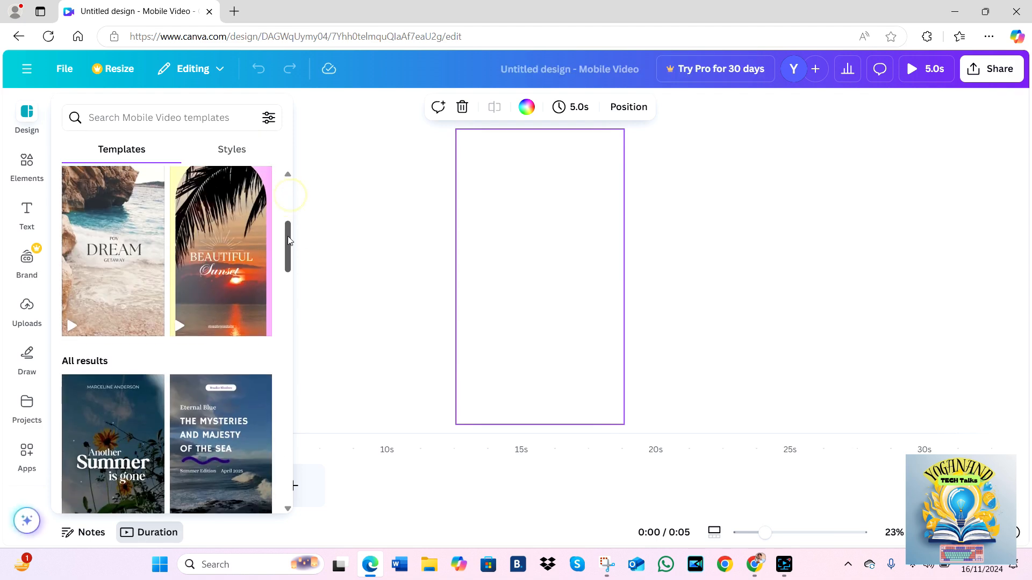
{"action": "scroll", "coordinate": [290, 279], "scroll_direction": "down", "scroll_amount": 7}
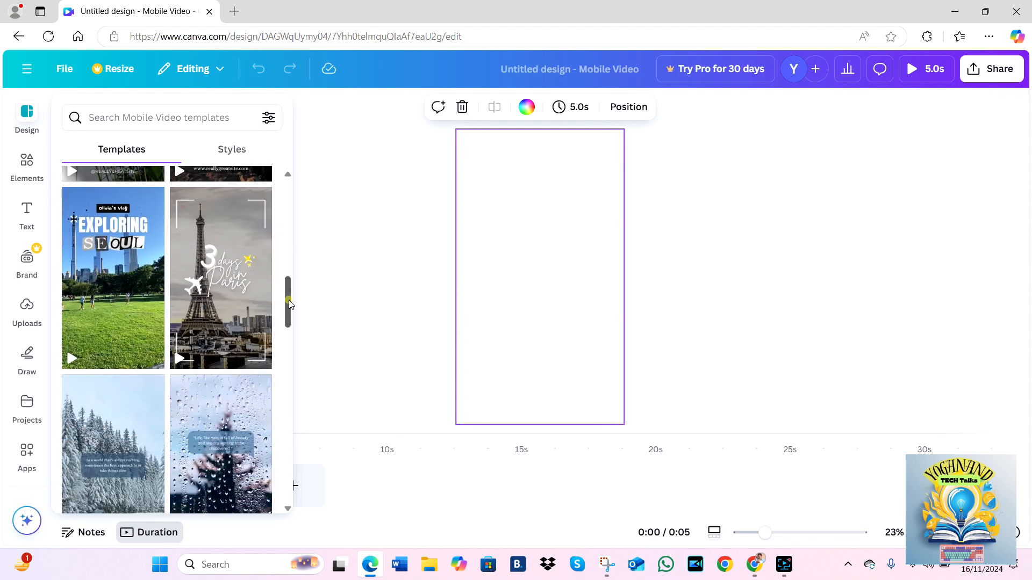
{"action": "scroll", "coordinate": [289, 304], "scroll_direction": "down", "scroll_amount": 2}
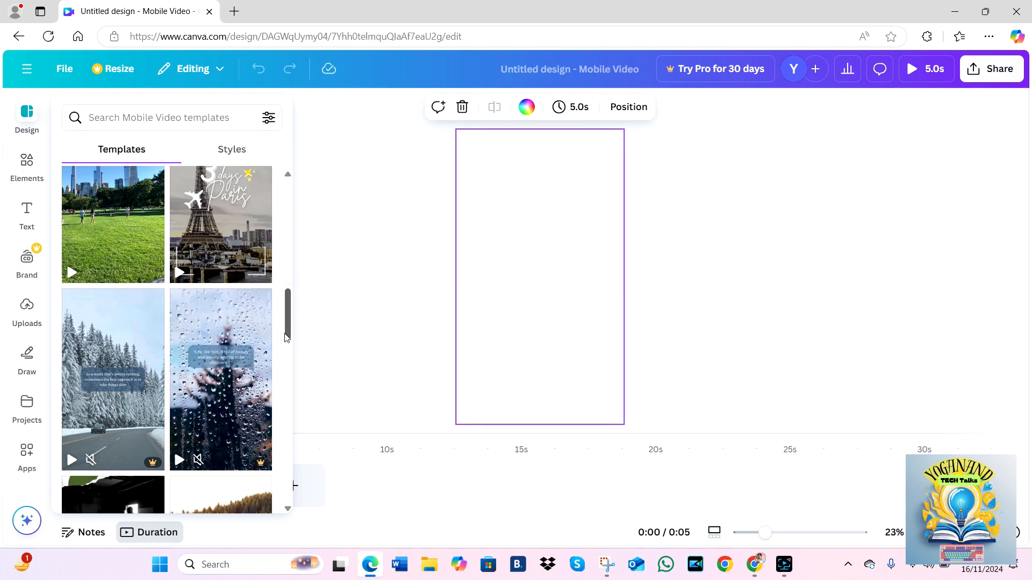
{"action": "scroll", "coordinate": [286, 333], "scroll_direction": "up", "scroll_amount": 8}
{"action": "left_click", "coordinate": [230, 232]}
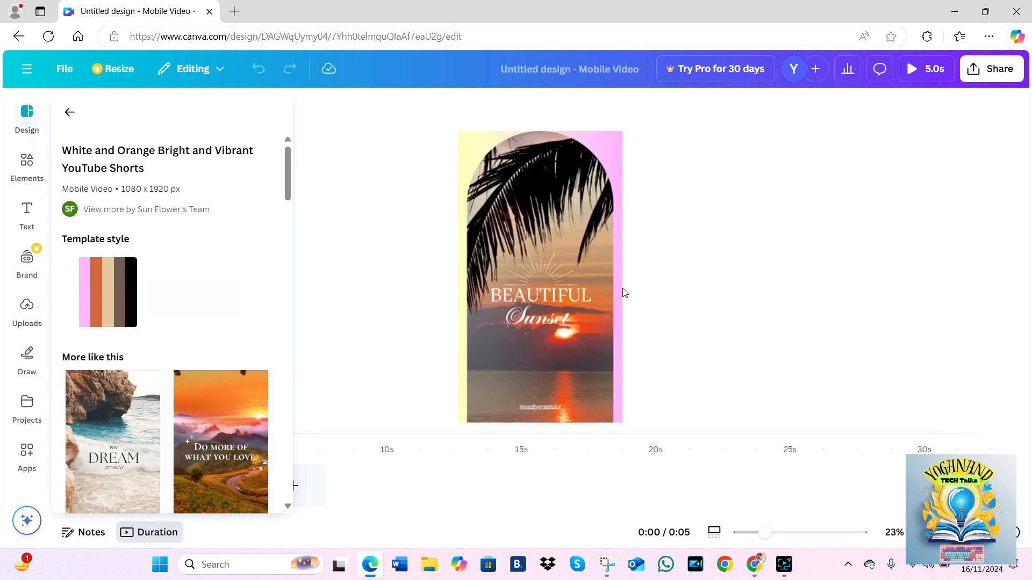
- Select the template's background video, its "BEAUTIFUL" text and its "Sunset" text in turn to inspect their editing options
{"action": "left_click", "coordinate": [539, 242]}
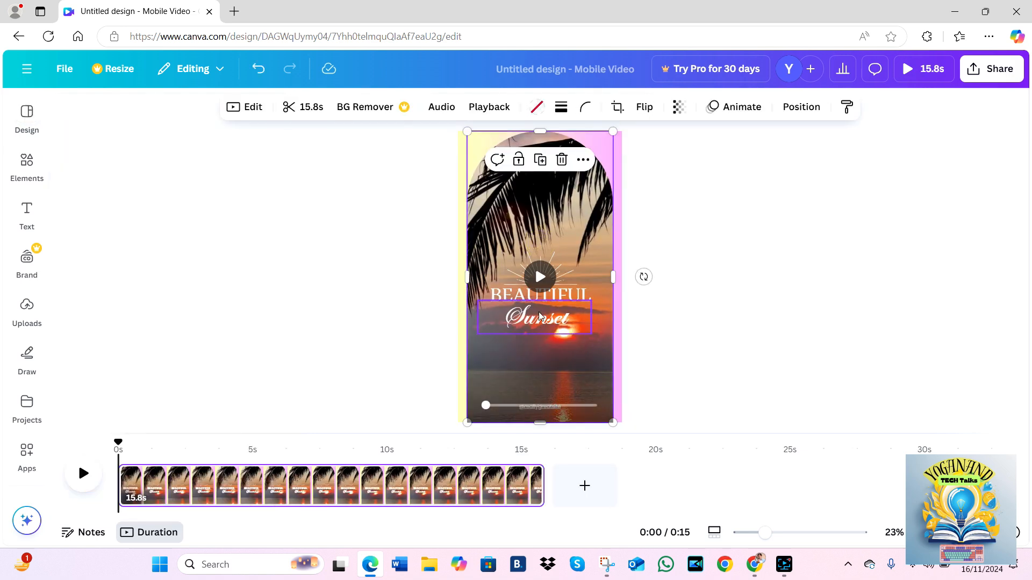
{"action": "left_click", "coordinate": [556, 299]}
{"action": "left_click", "coordinate": [558, 322]}
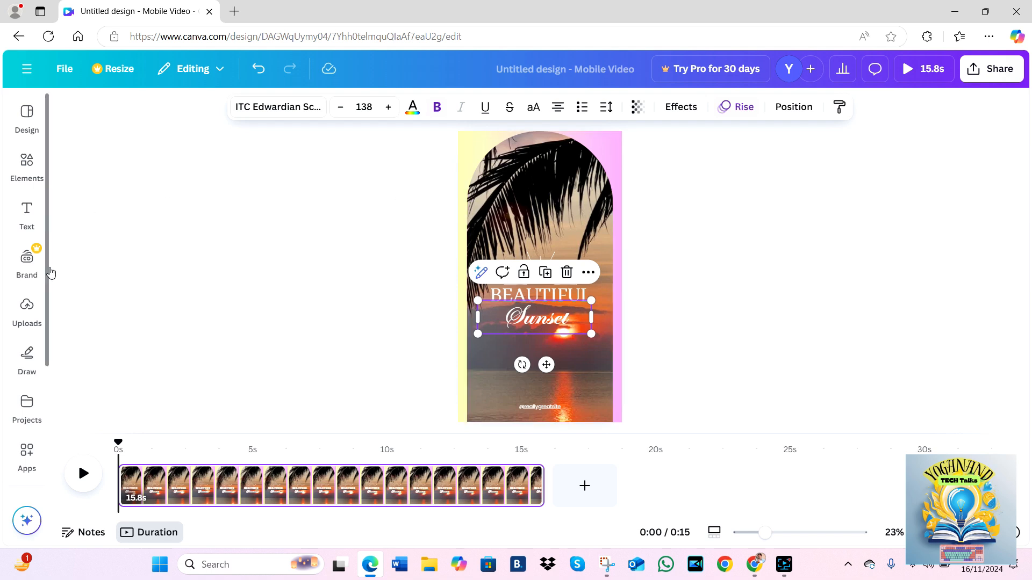
- Browse the uploaded images available for the short
{"action": "left_click", "coordinate": [30, 309]}
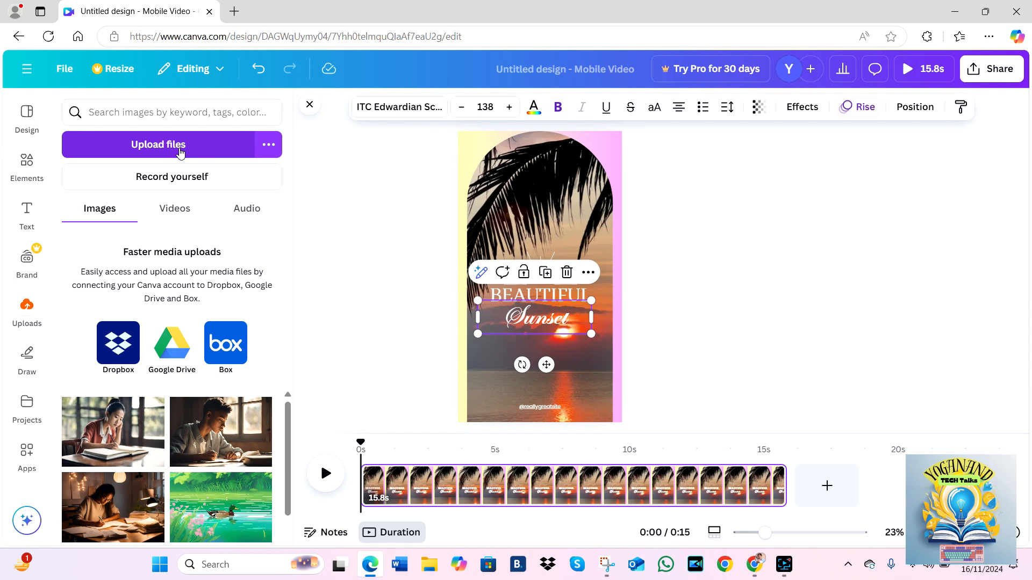
{"action": "scroll", "coordinate": [170, 460], "scroll_direction": "down", "scroll_amount": 5}
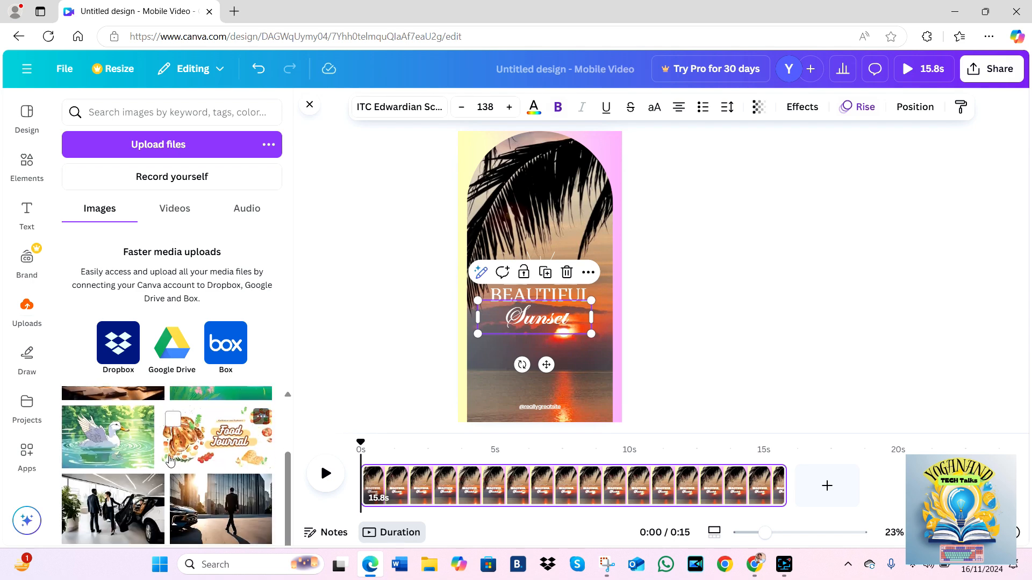
{"action": "scroll", "coordinate": [170, 460], "scroll_direction": "down", "scroll_amount": 6}
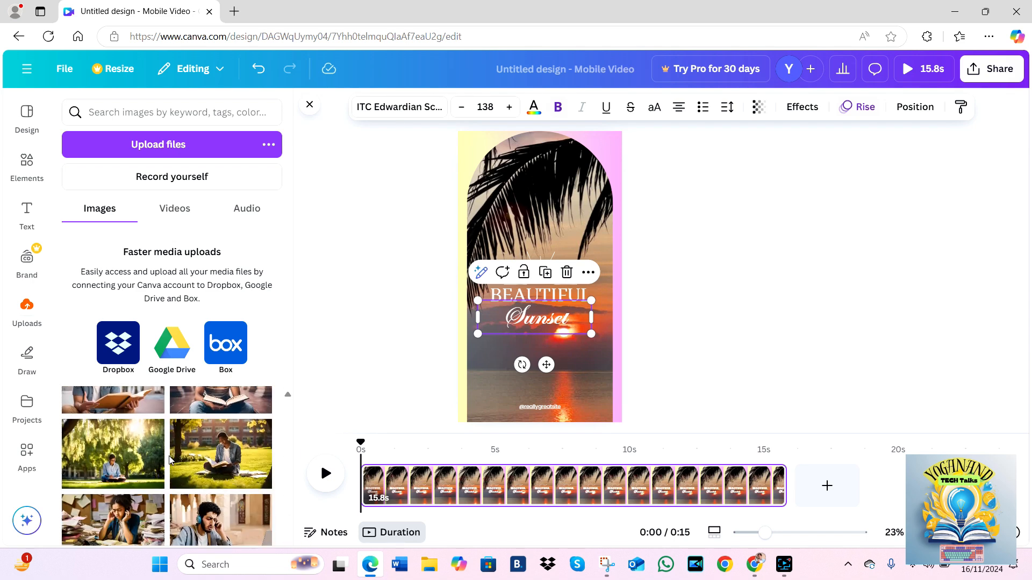
{"action": "scroll", "coordinate": [169, 460], "scroll_direction": "down", "scroll_amount": 6}
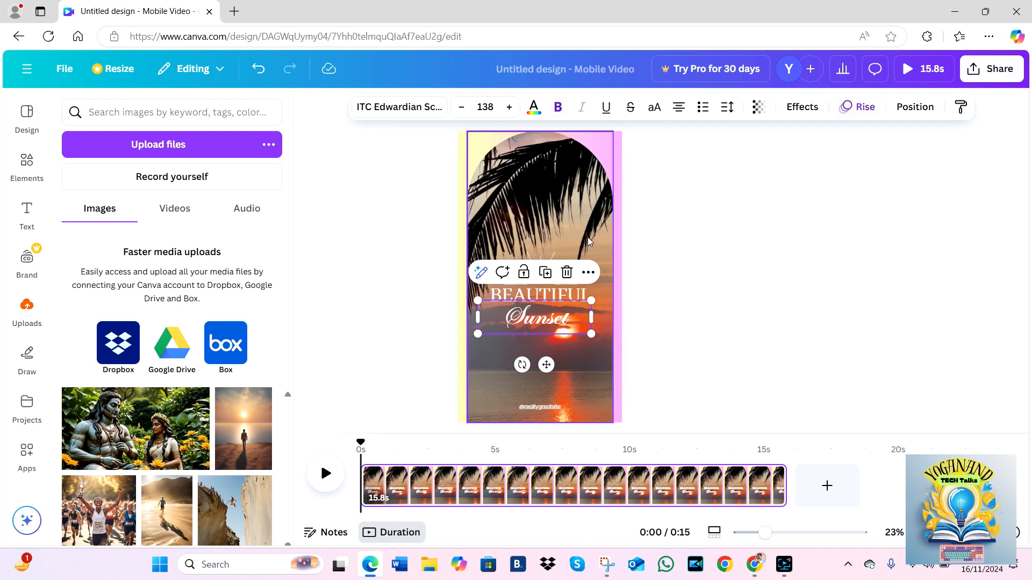
- Download the sunset short as an MP4 video at 1080p (HD) quality
{"action": "left_click", "coordinate": [990, 69]}
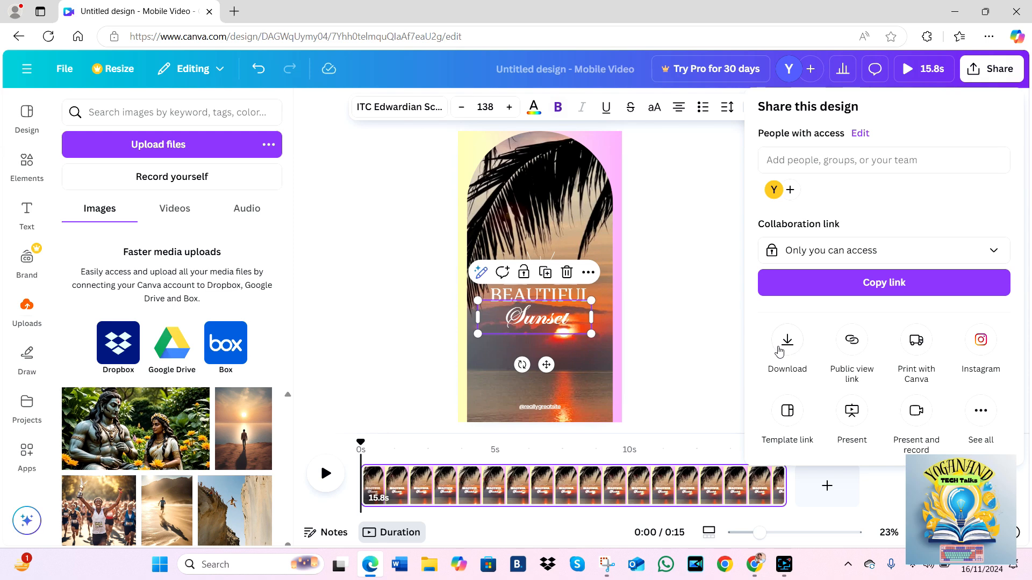
{"action": "scroll", "coordinate": [780, 352], "scroll_direction": "up", "scroll_amount": 5}
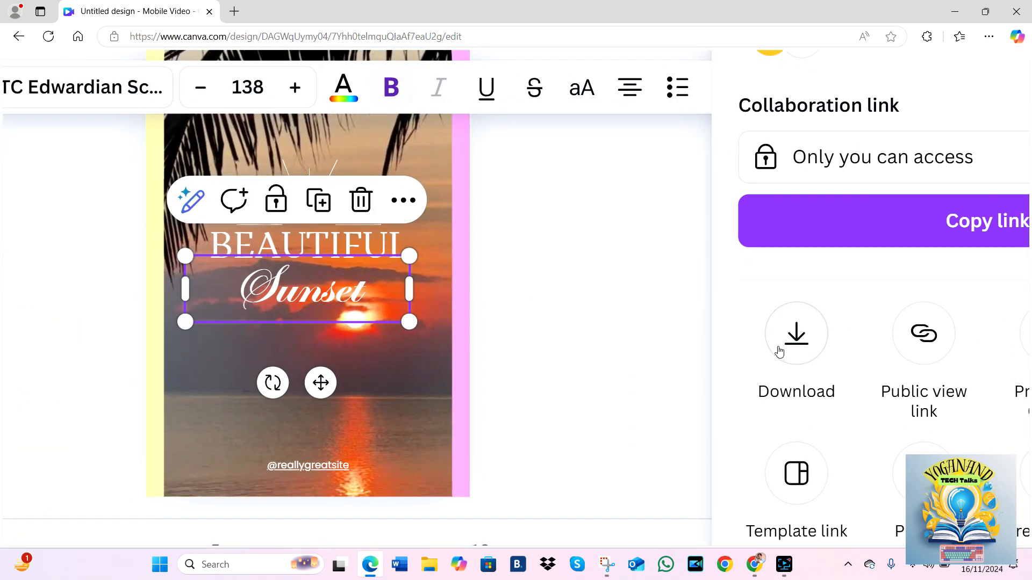
{"action": "left_click", "coordinate": [779, 352]}
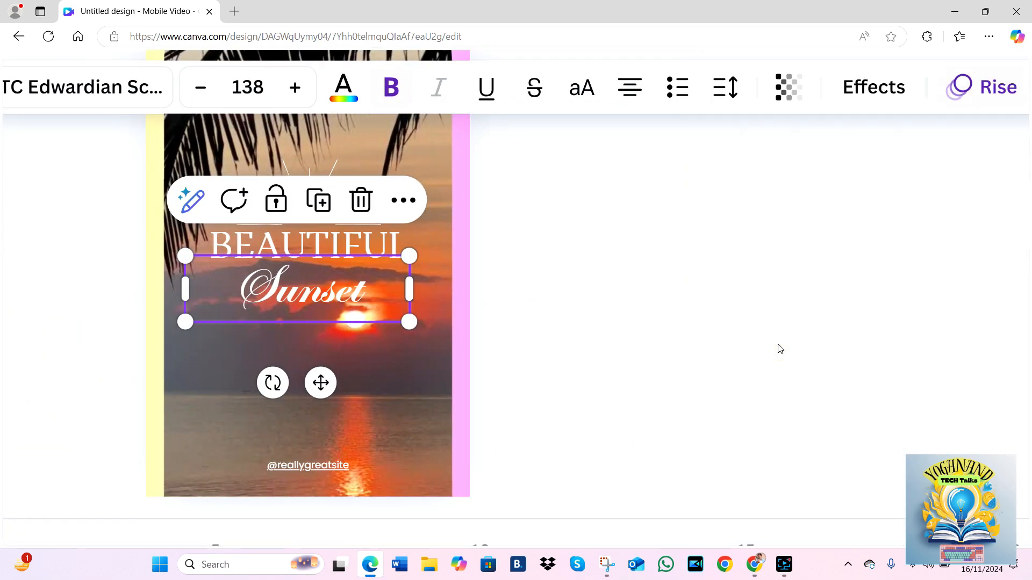
{"action": "scroll", "coordinate": [780, 349], "scroll_direction": "down", "scroll_amount": 5}
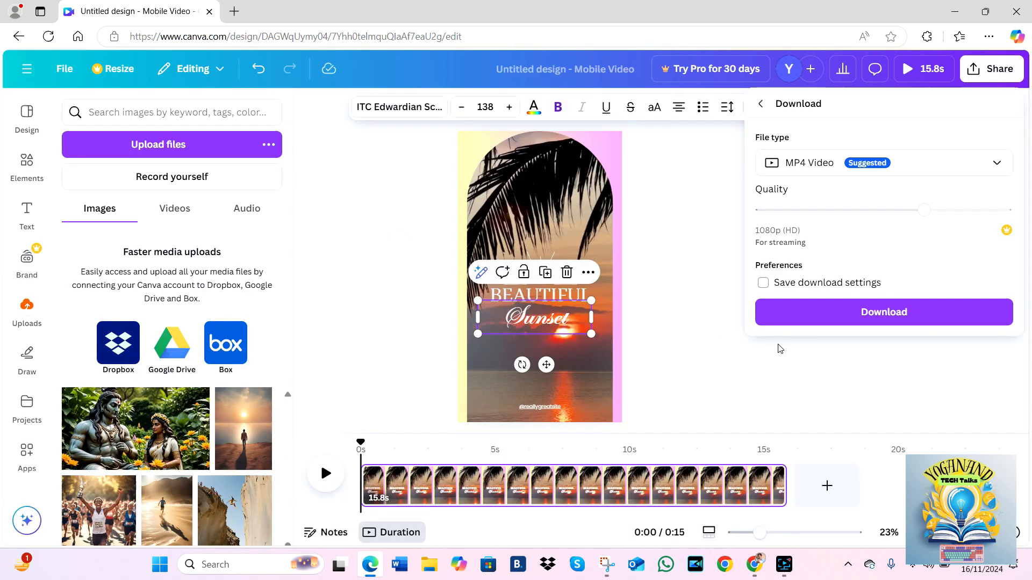
{"action": "left_click", "coordinate": [856, 312]}
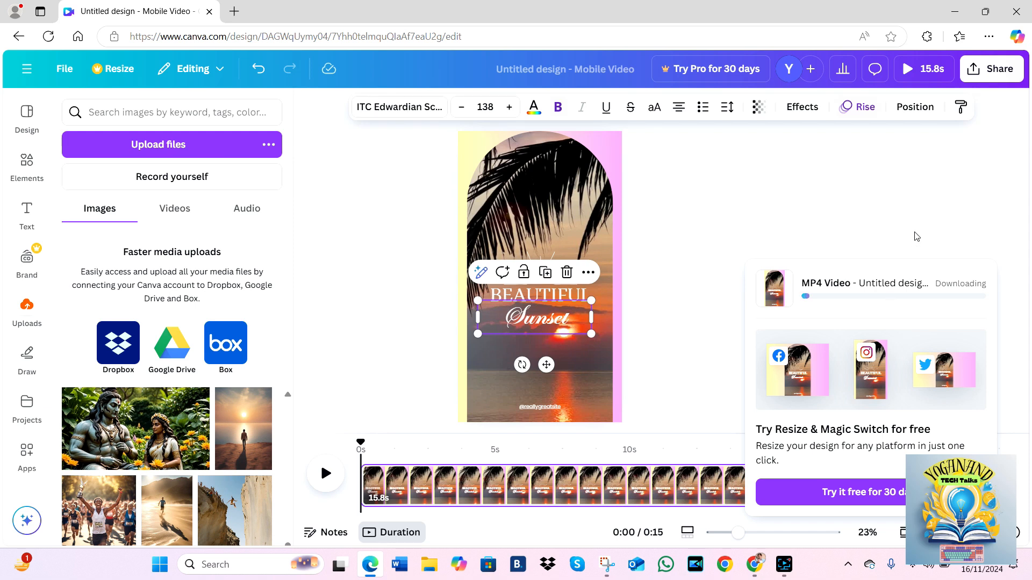
- Open the browser's download settings and examine the folder location where downloaded files are saved
{"action": "left_click", "coordinate": [988, 38]}
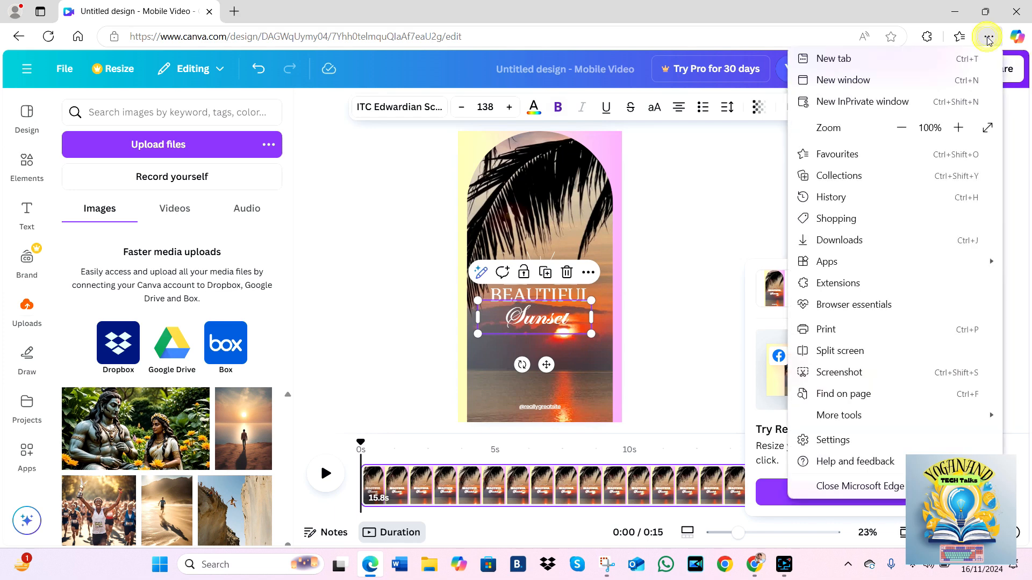
{"action": "left_click", "coordinate": [866, 439]}
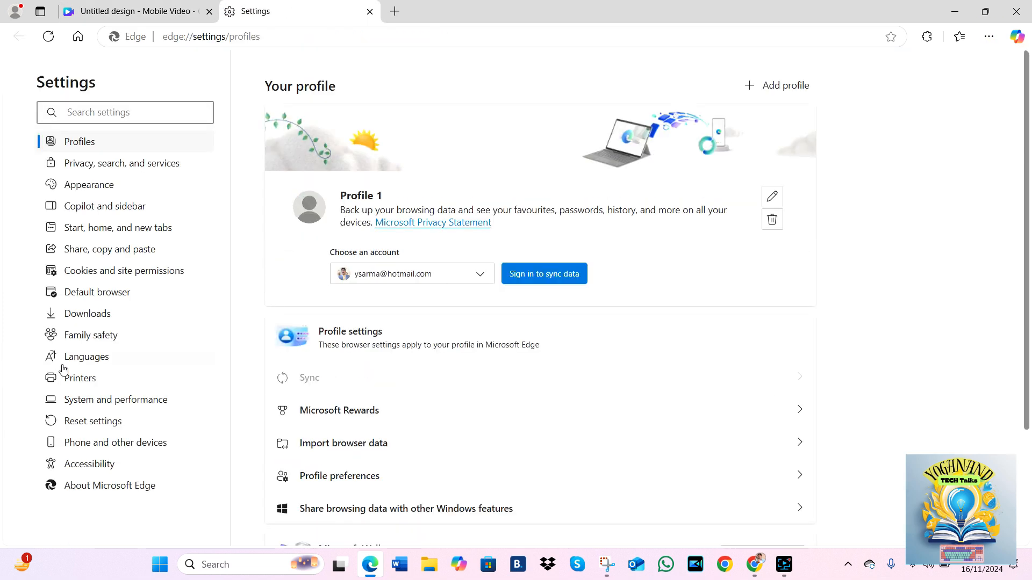
{"action": "left_click", "coordinate": [88, 315]}
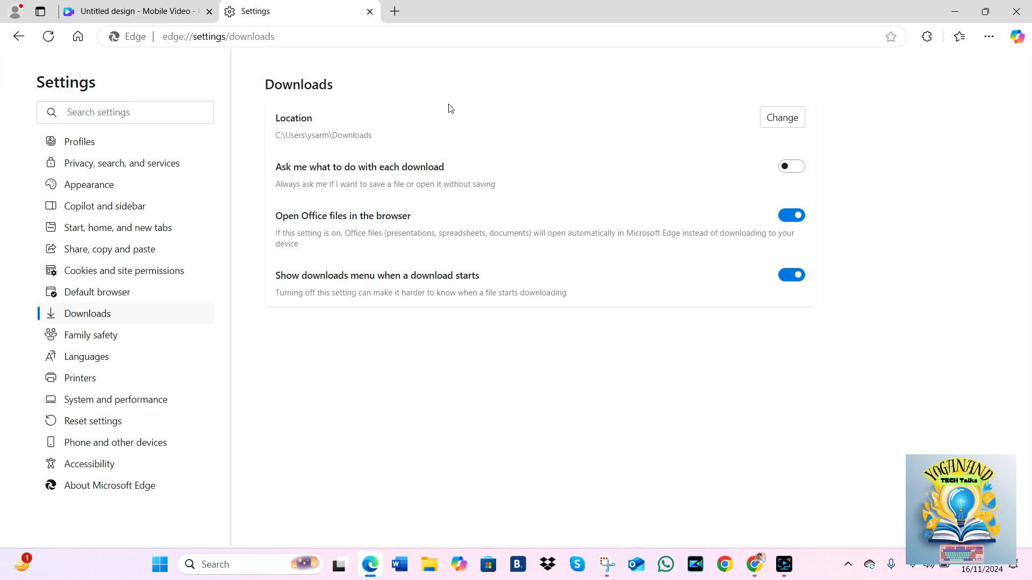
{"action": "scroll", "coordinate": [351, 120], "scroll_direction": "up", "scroll_amount": 5}
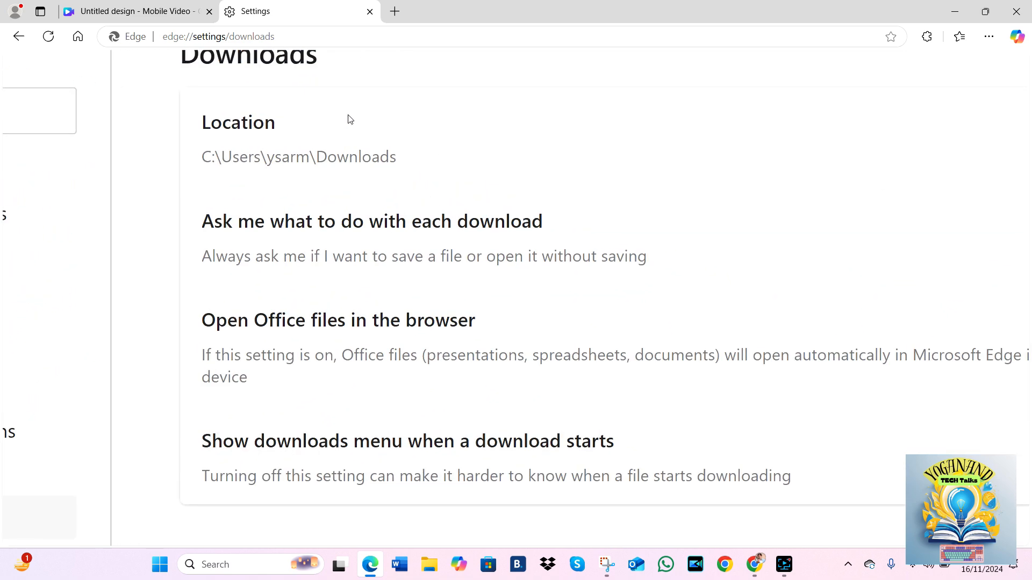
{"action": "scroll", "coordinate": [351, 119], "scroll_direction": "down", "scroll_amount": 5}
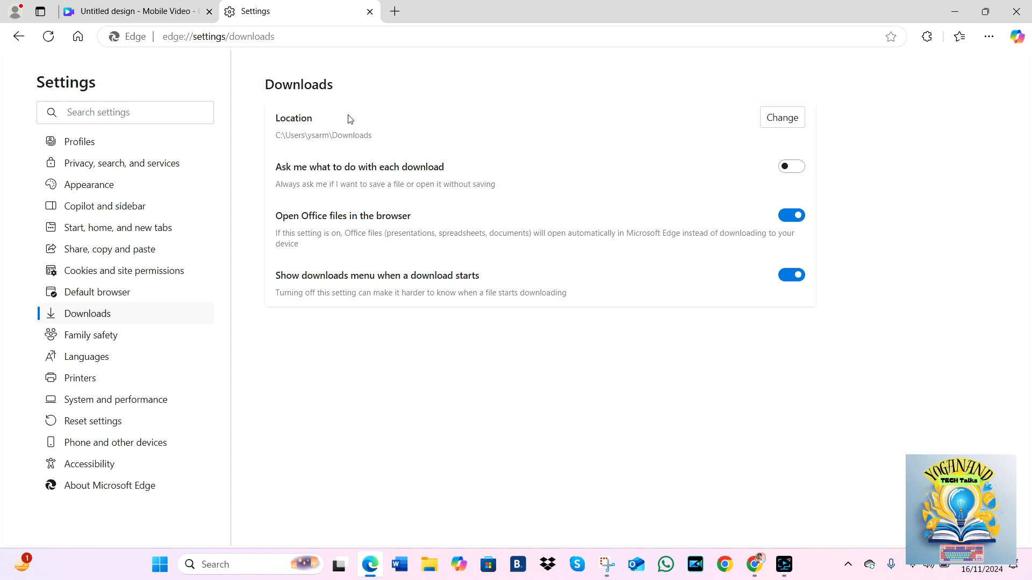